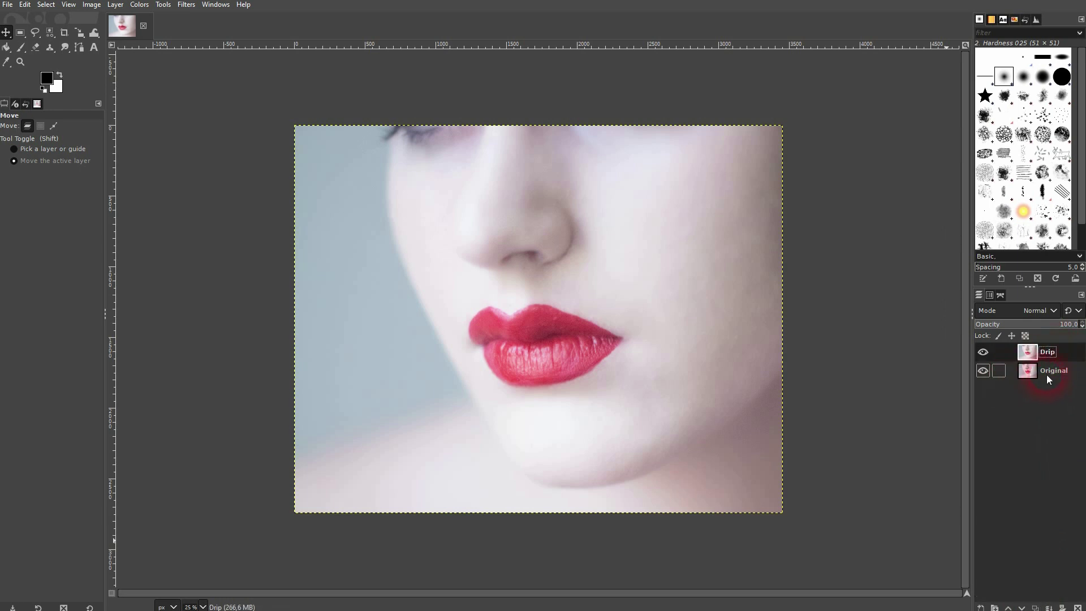
# Select the Warp Transform tool from the transform group and set its mode to Move pixels
pyautogui.click(1046, 374)
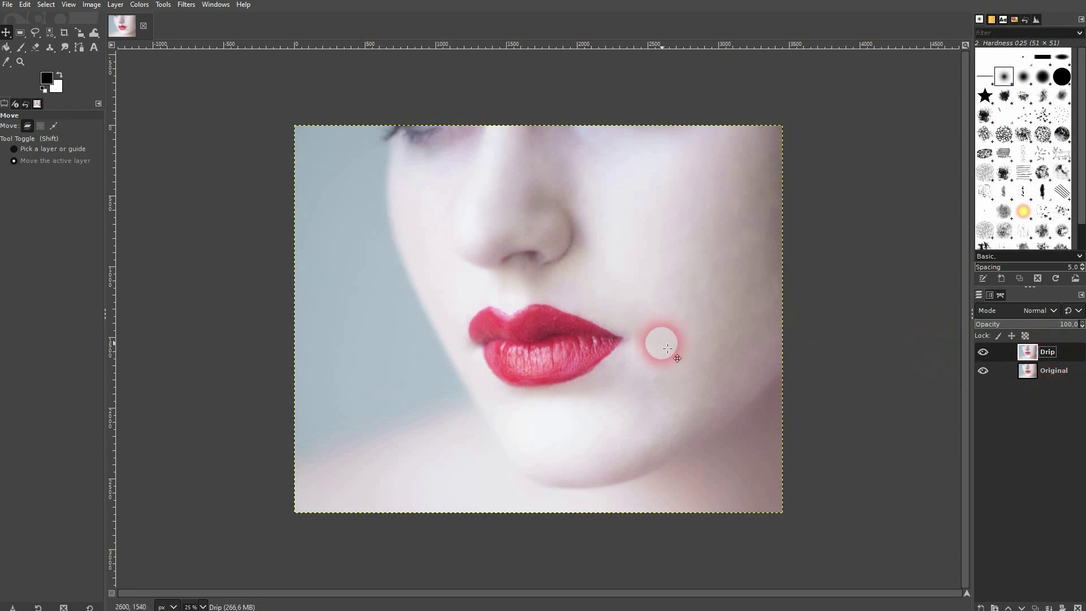
pyautogui.keyDown('ctrl'); pyautogui.scroll(3, 547, 374); pyautogui.keyUp('ctrl')
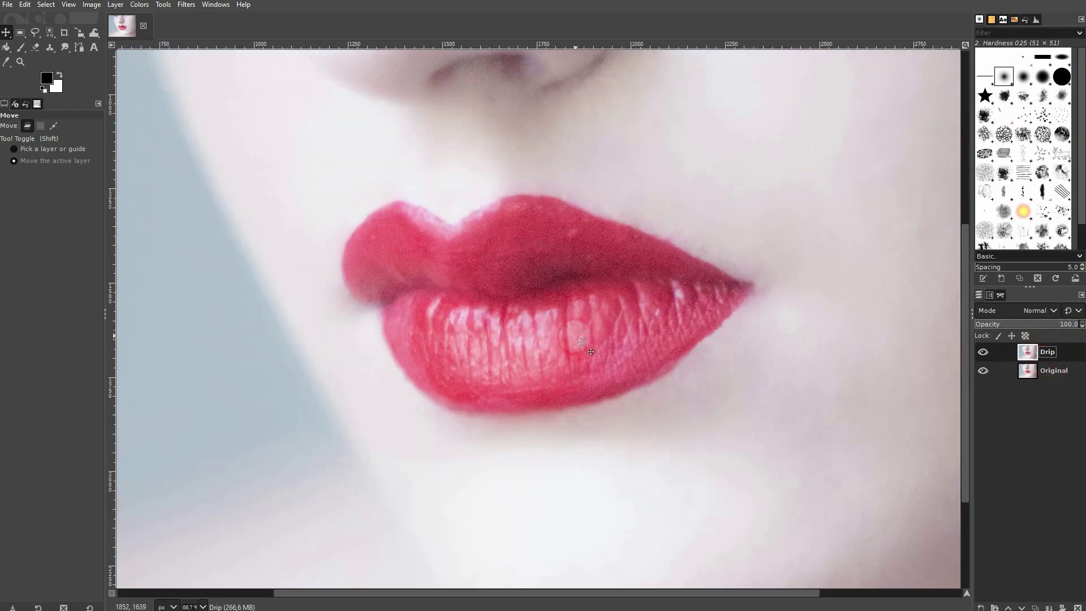
pyautogui.click(153, 57)
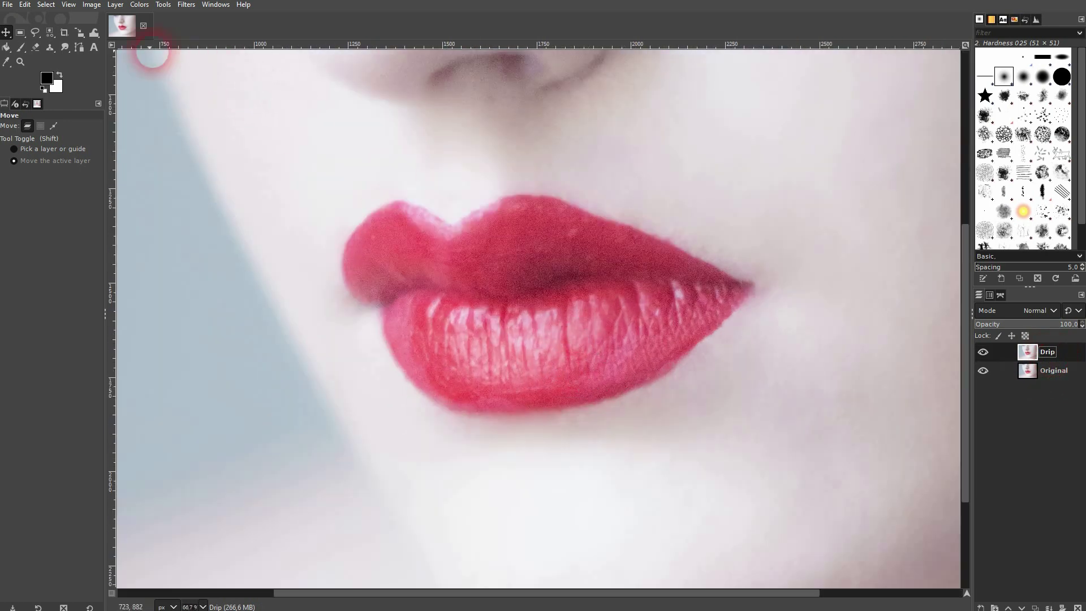
pyautogui.click(92, 34)
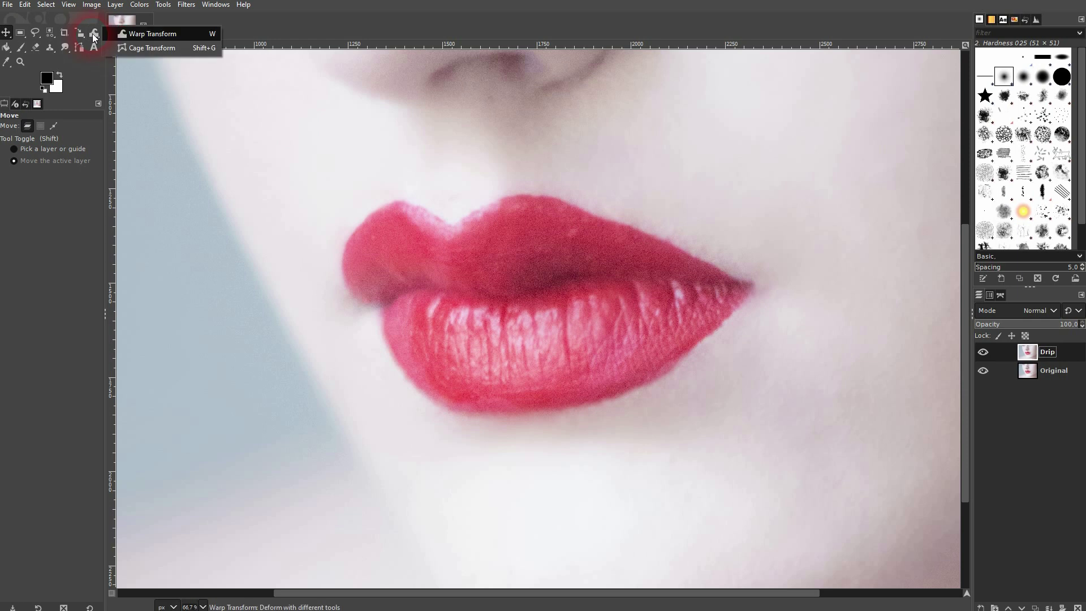
pyautogui.click(142, 33)
pyautogui.click(39, 132)
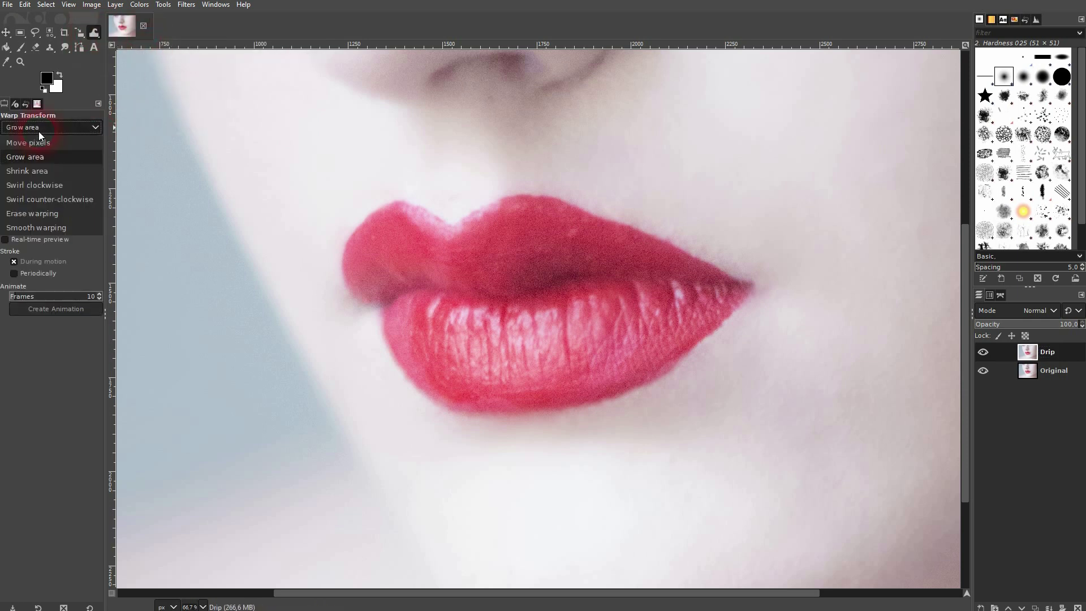
pyautogui.click(48, 146)
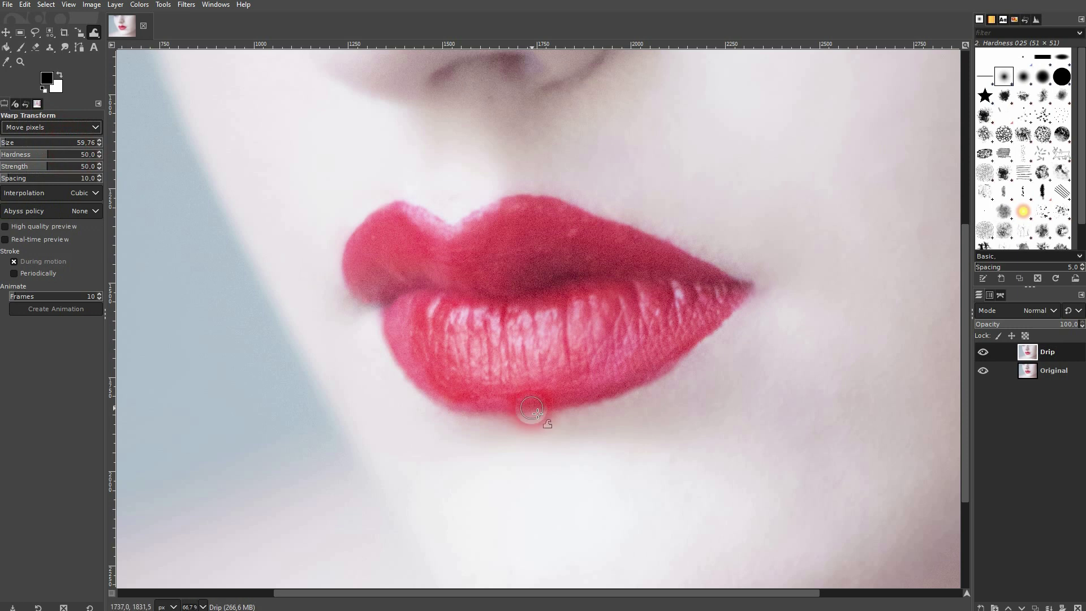
# Enlarge the warp brush and pull two drips down from the lower lip
pyautogui.moveTo(39, 145); pyautogui.dragTo(300, 274)
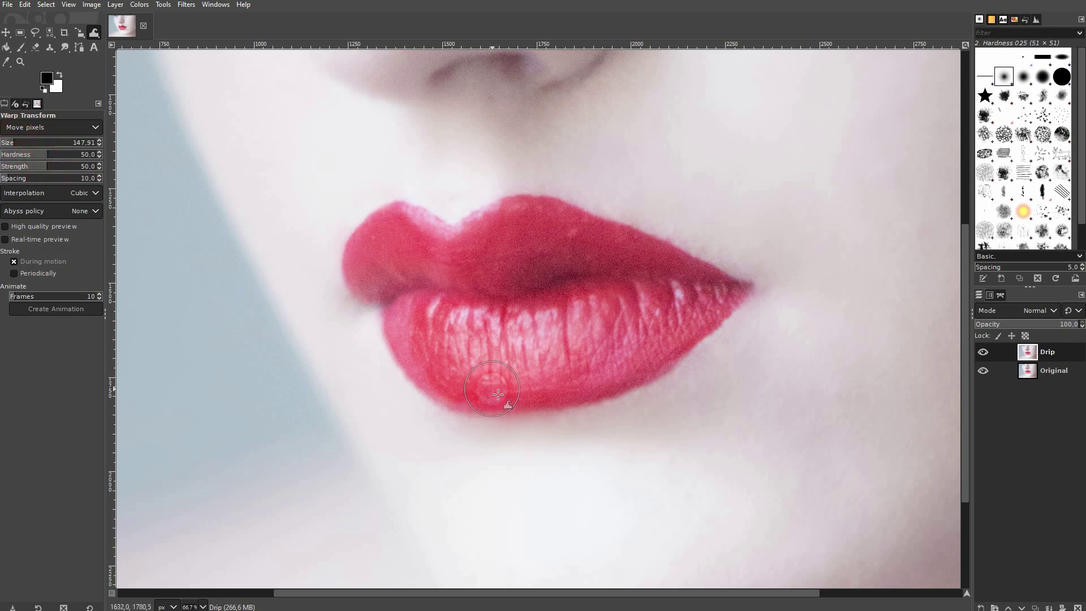
pyautogui.moveTo(497, 408)
pyautogui.mouseDown()
pyautogui.moveTo(487, 473)
pyautogui.moveTo(503, 386)
pyautogui.moveTo(484, 453)
pyautogui.moveTo(483, 436)
pyautogui.moveTo(487, 390)
pyautogui.moveTo(495, 443)
pyautogui.moveTo(506, 401)
pyautogui.moveTo(485, 461)
pyautogui.moveTo(485, 433)
pyautogui.moveTo(501, 490)
pyautogui.moveTo(475, 460)
pyautogui.moveTo(485, 501)
pyautogui.mouseUp()
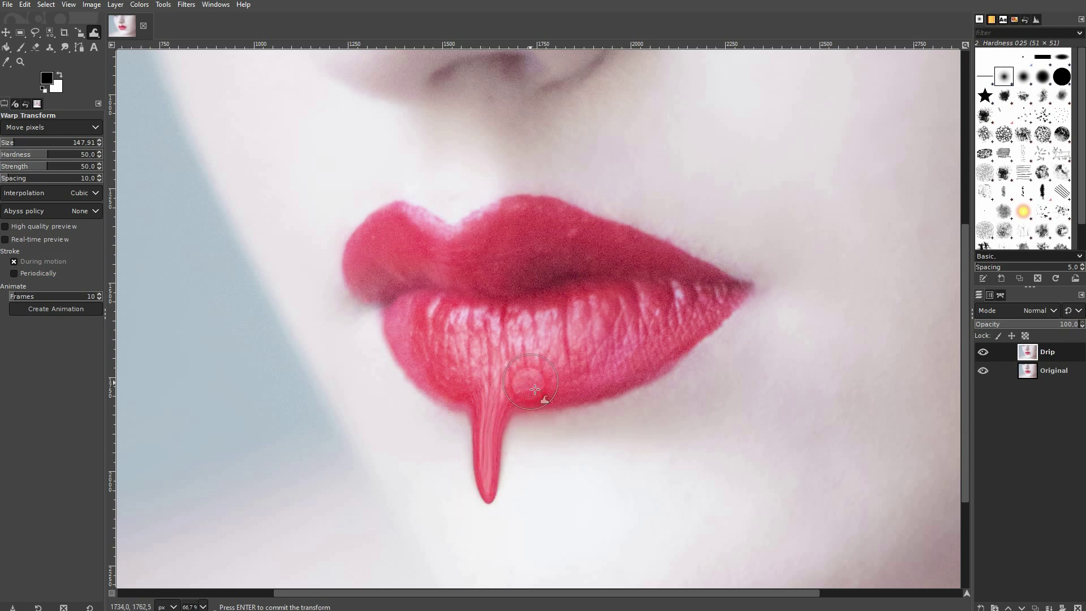
pyautogui.moveTo(554, 419)
pyautogui.mouseDown()
pyautogui.moveTo(543, 456)
pyautogui.moveTo(557, 447)
pyautogui.mouseUp()
pyautogui.moveTo(450, 371)
pyautogui.mouseDown()
pyautogui.moveTo(436, 407)
pyautogui.moveTo(447, 417)
pyautogui.mouseUp()
# Pull and lengthen a third drip, then smooth the right drip and thicken the middle one
pyautogui.moveTo(597, 389); pyautogui.dragTo(639, 450)
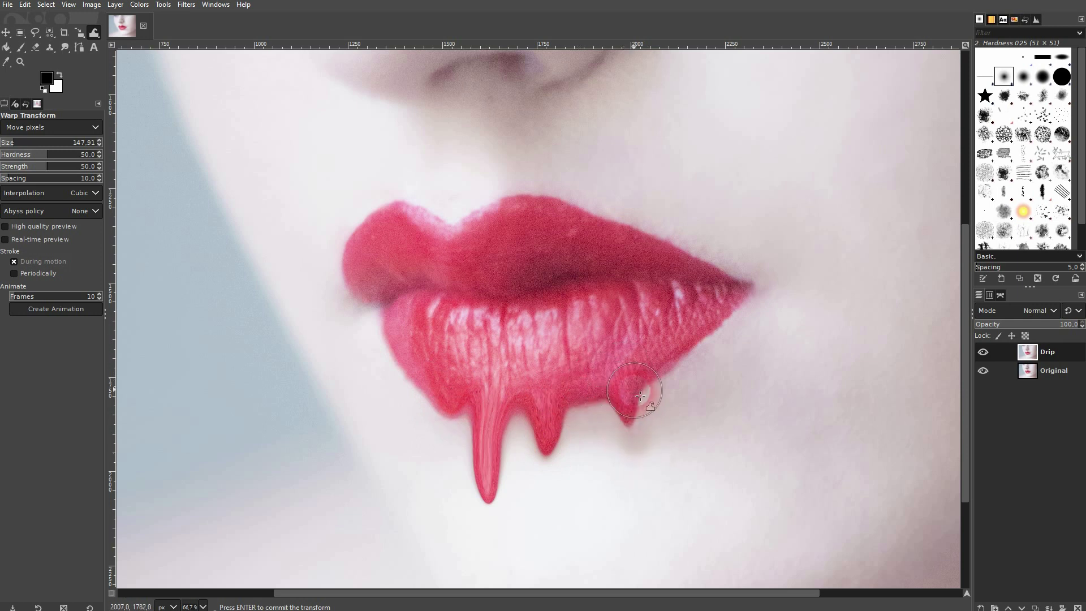
pyautogui.moveTo(632, 373)
pyautogui.mouseDown()
pyautogui.moveTo(637, 482)
pyautogui.moveTo(623, 478)
pyautogui.moveTo(627, 417)
pyautogui.moveTo(618, 481)
pyautogui.moveTo(625, 433)
pyautogui.moveTo(635, 468)
pyautogui.mouseUp()
pyautogui.moveTo(554, 423)
pyautogui.mouseDown()
pyautogui.moveTo(546, 454)
pyautogui.moveTo(485, 425)
pyautogui.moveTo(499, 505)
pyautogui.mouseUp()
pyautogui.press('-')
pyautogui.press('-')
pyautogui.press('-')
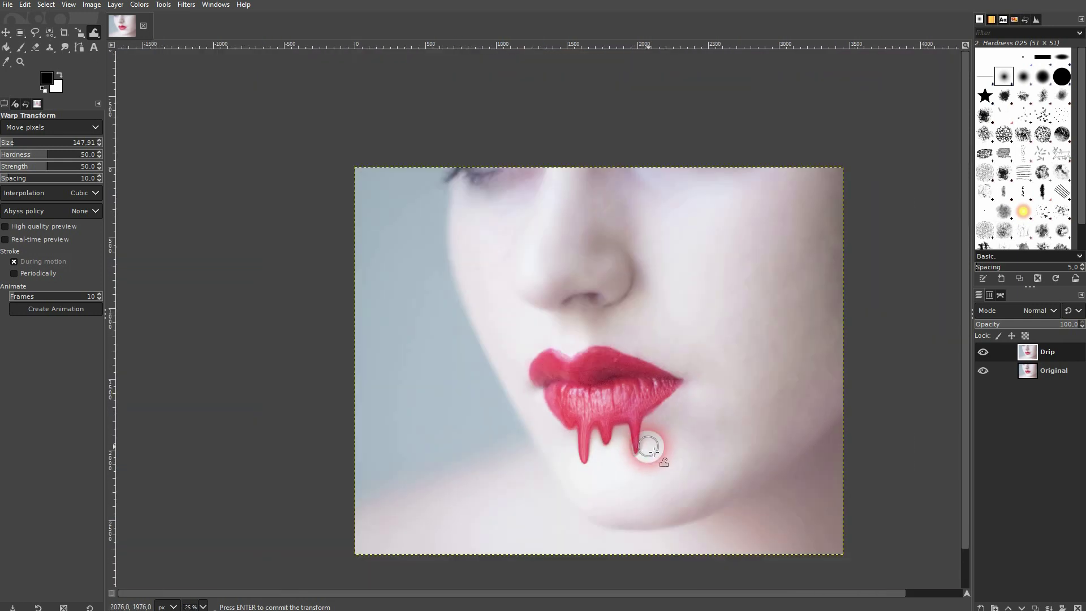
pyautogui.press('+')
pyautogui.press('+')
pyautogui.press('+')
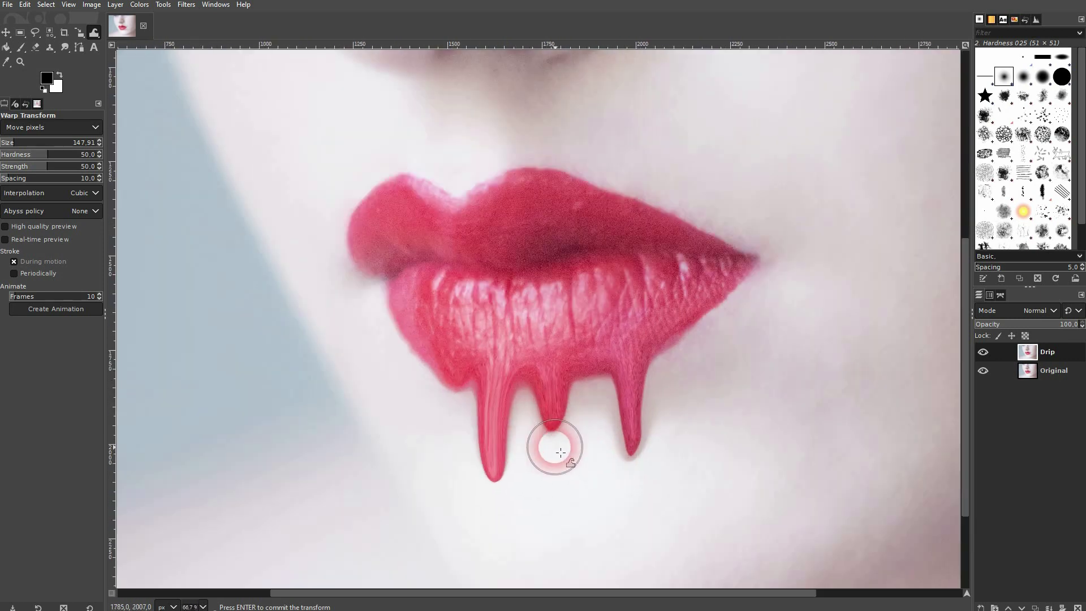
pyautogui.press('+')
pyautogui.press('+')
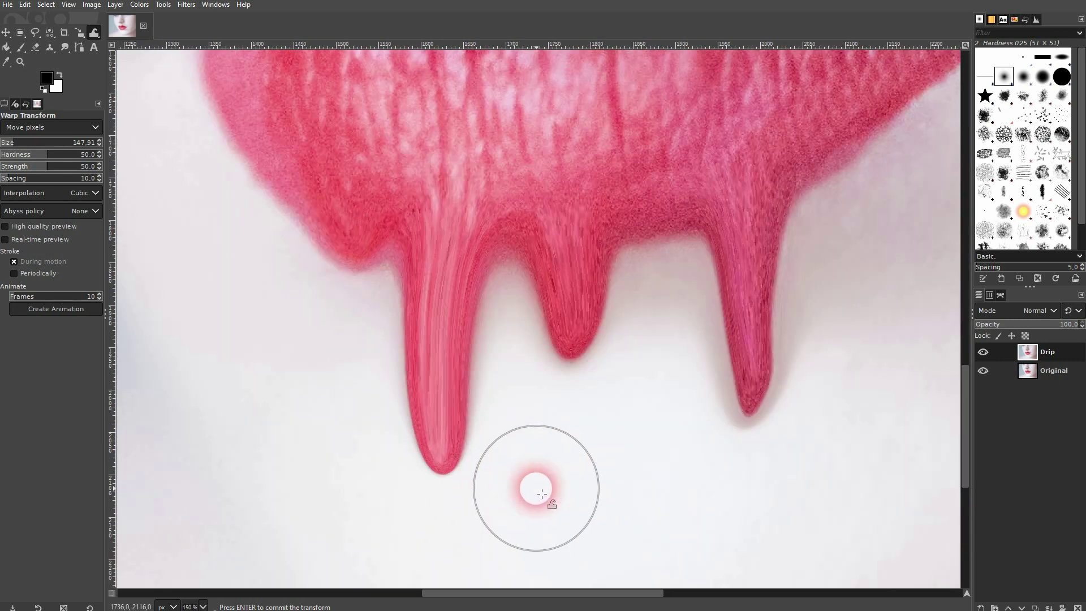
# Switch the warp to Grow area and swell the left, middle and right drip tips into round drops
pyautogui.click(35, 128)
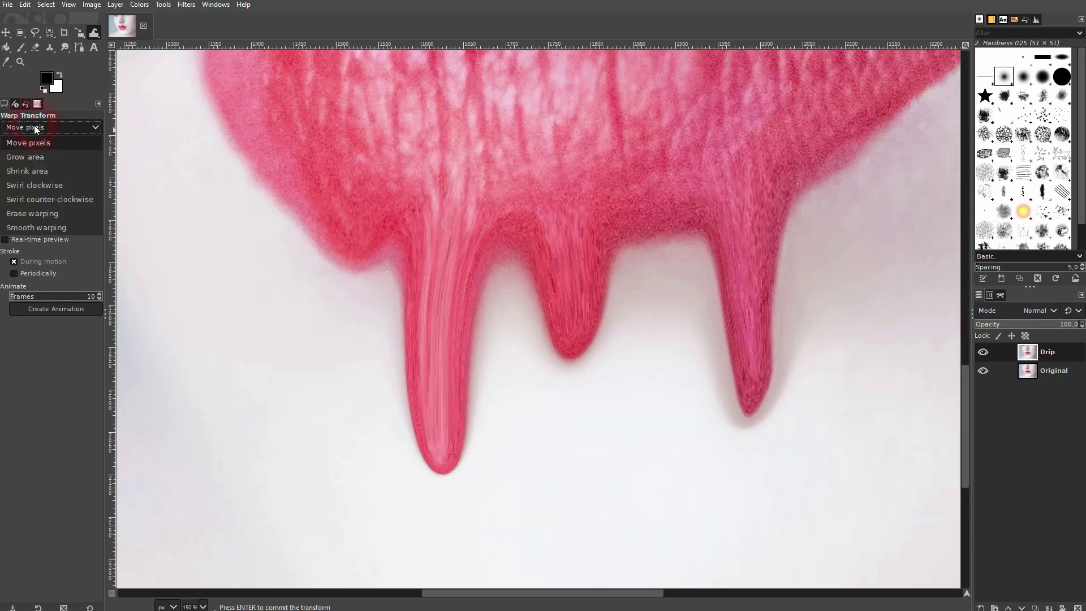
pyautogui.click(38, 158)
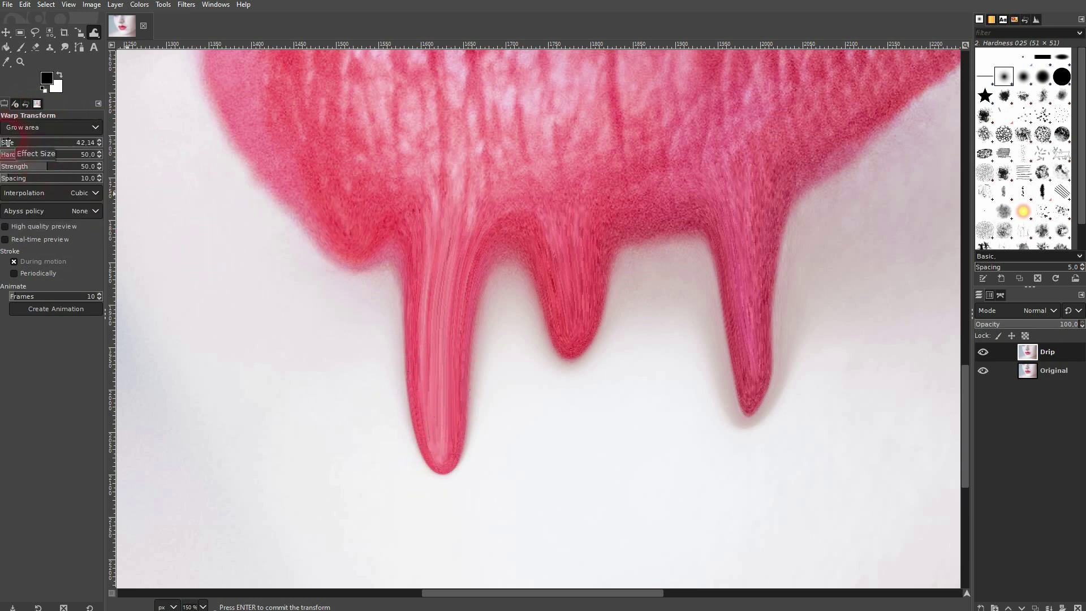
pyautogui.moveTo(420, 417); pyautogui.dragTo(448, 451)
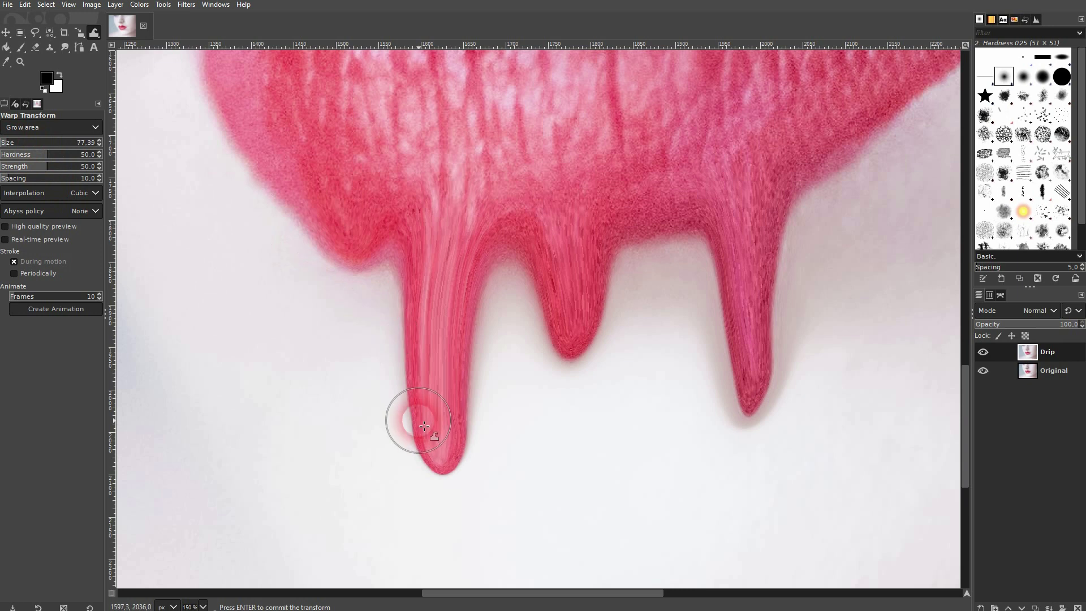
pyautogui.moveTo(412, 425)
pyautogui.mouseDown()
pyautogui.moveTo(443, 457)
pyautogui.moveTo(427, 422)
pyautogui.moveTo(458, 409)
pyautogui.moveTo(424, 448)
pyautogui.moveTo(453, 467)
pyautogui.moveTo(429, 448)
pyautogui.moveTo(441, 449)
pyautogui.mouseUp()
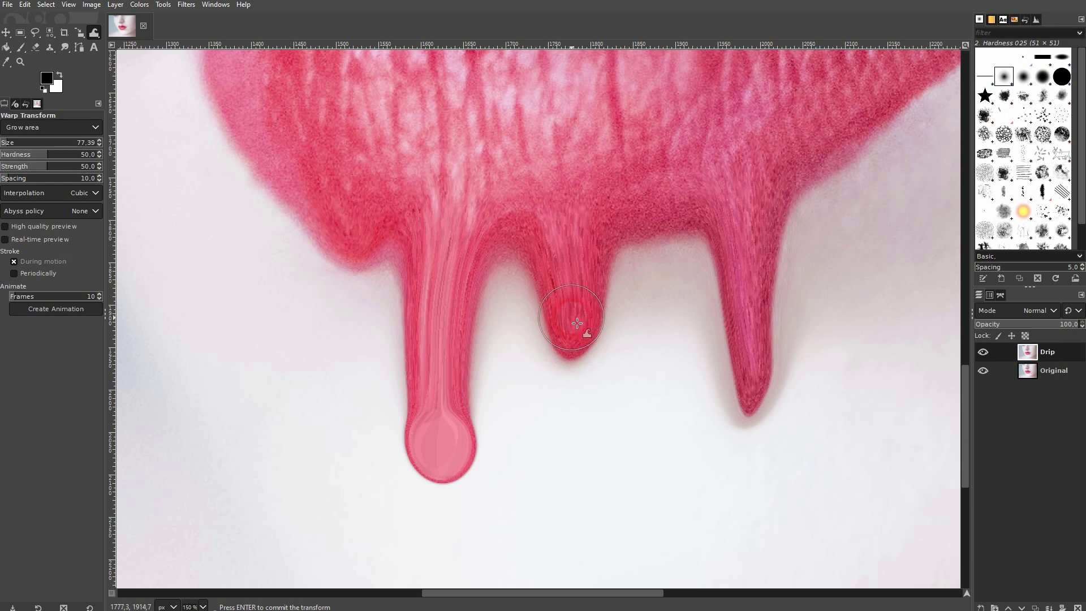
pyautogui.moveTo(572, 327)
pyautogui.mouseDown()
pyautogui.moveTo(570, 352)
pyautogui.moveTo(585, 346)
pyautogui.mouseUp()
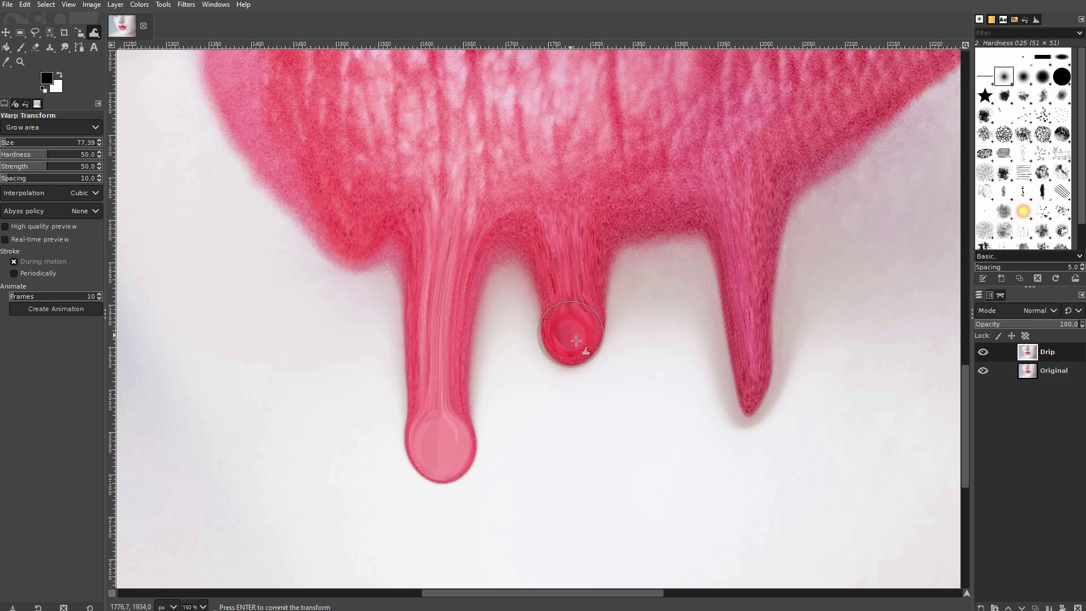
pyautogui.moveTo(771, 432)
pyautogui.mouseDown()
pyautogui.moveTo(758, 371)
pyautogui.moveTo(757, 401)
pyautogui.moveTo(753, 376)
pyautogui.moveTo(735, 388)
pyautogui.moveTo(769, 391)
pyautogui.mouseUp()
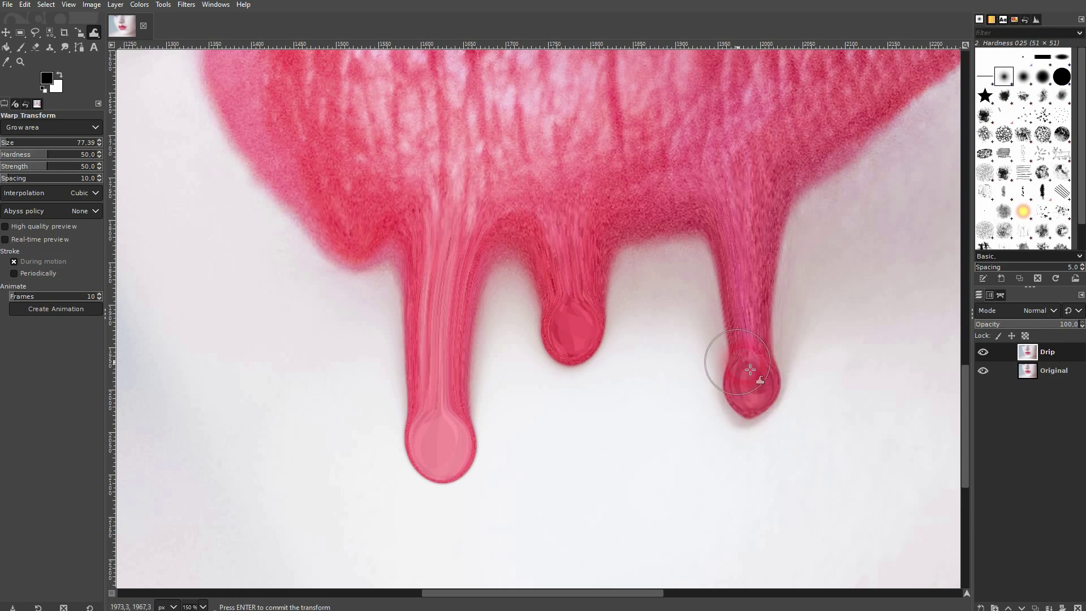
pyautogui.press('-')
pyautogui.press('-')
pyautogui.press('-')
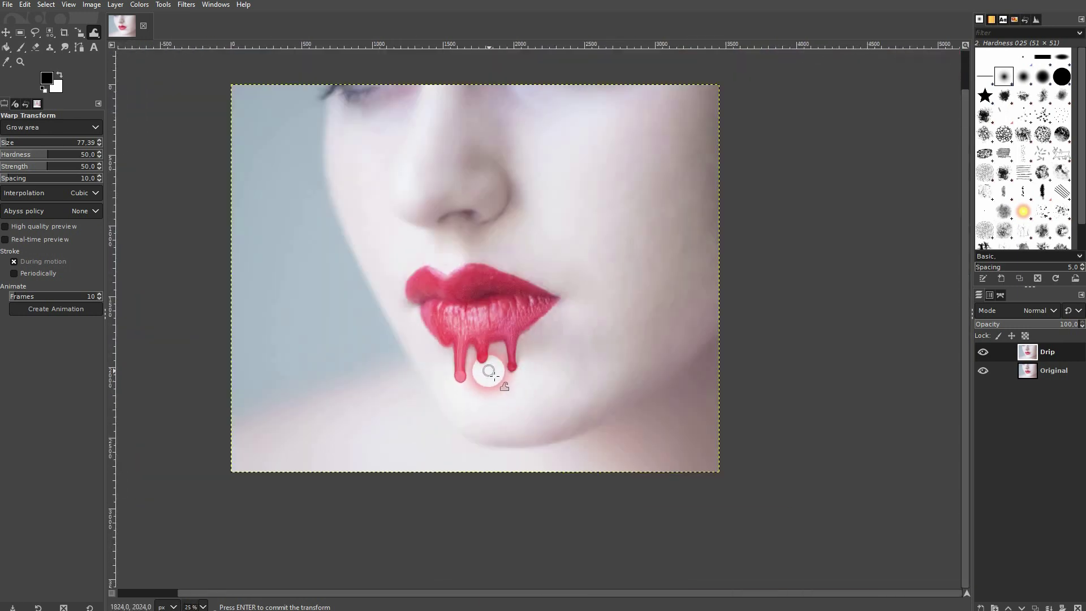
pyautogui.press('+')
pyautogui.press('+')
pyautogui.press('+')
pyautogui.press('+')
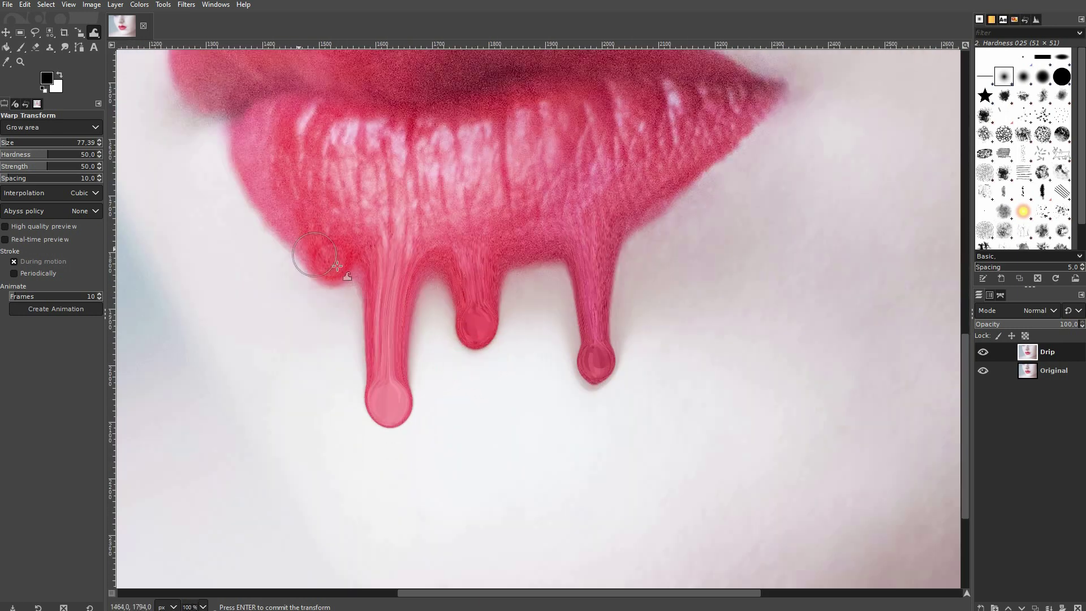
# Switch the warp to Shrink area and pinch the left, middle and right drip necks
pyautogui.click(32, 123)
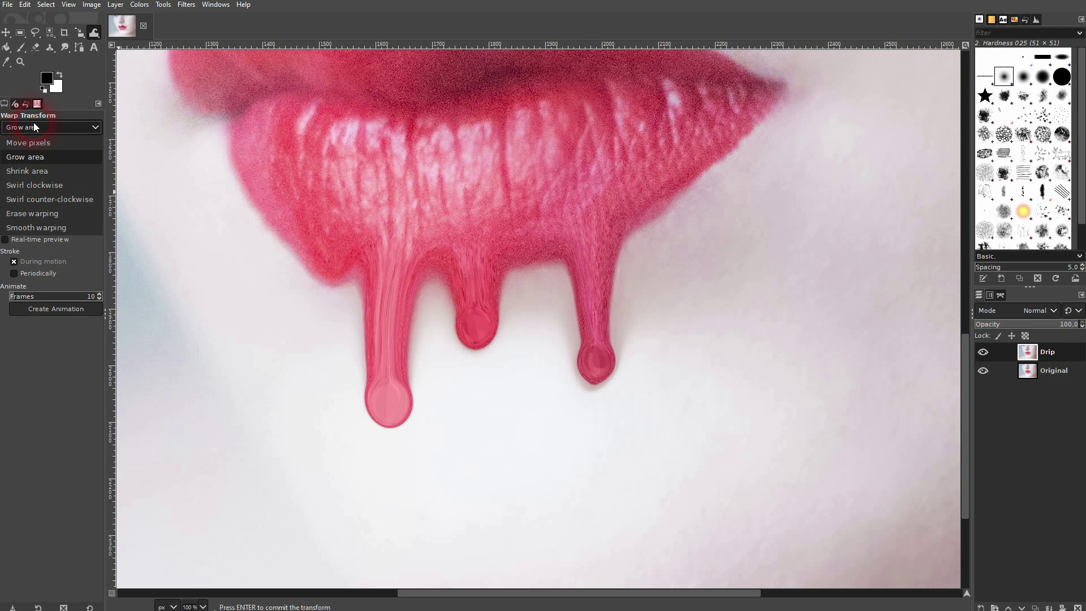
pyautogui.click(30, 170)
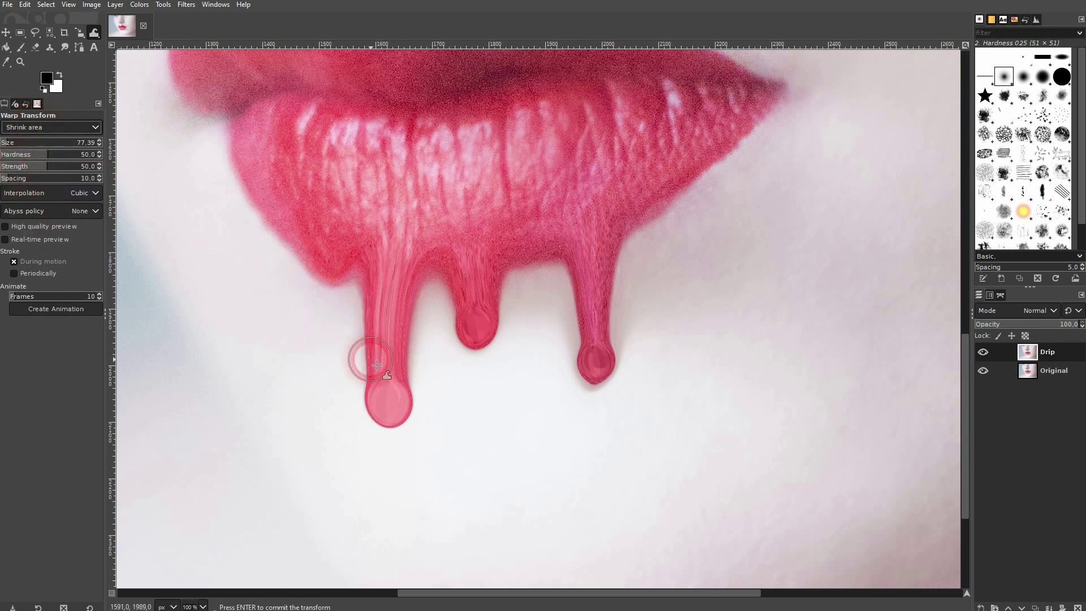
pyautogui.keyDown('ctrl'); pyautogui.scroll(2, 376, 364); pyautogui.keyUp('ctrl')
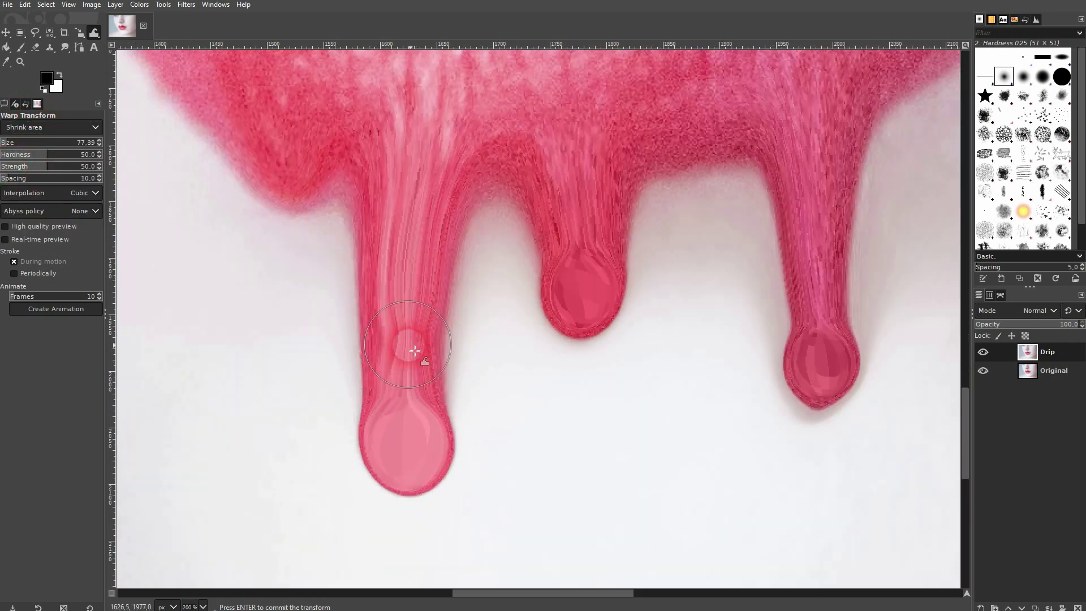
pyautogui.moveTo(402, 371)
pyautogui.mouseDown()
pyautogui.moveTo(403, 361)
pyautogui.moveTo(429, 369)
pyautogui.moveTo(364, 364)
pyautogui.moveTo(381, 317)
pyautogui.moveTo(364, 315)
pyautogui.moveTo(368, 346)
pyautogui.moveTo(427, 332)
pyautogui.moveTo(428, 310)
pyautogui.moveTo(378, 383)
pyautogui.moveTo(406, 393)
pyautogui.mouseUp()
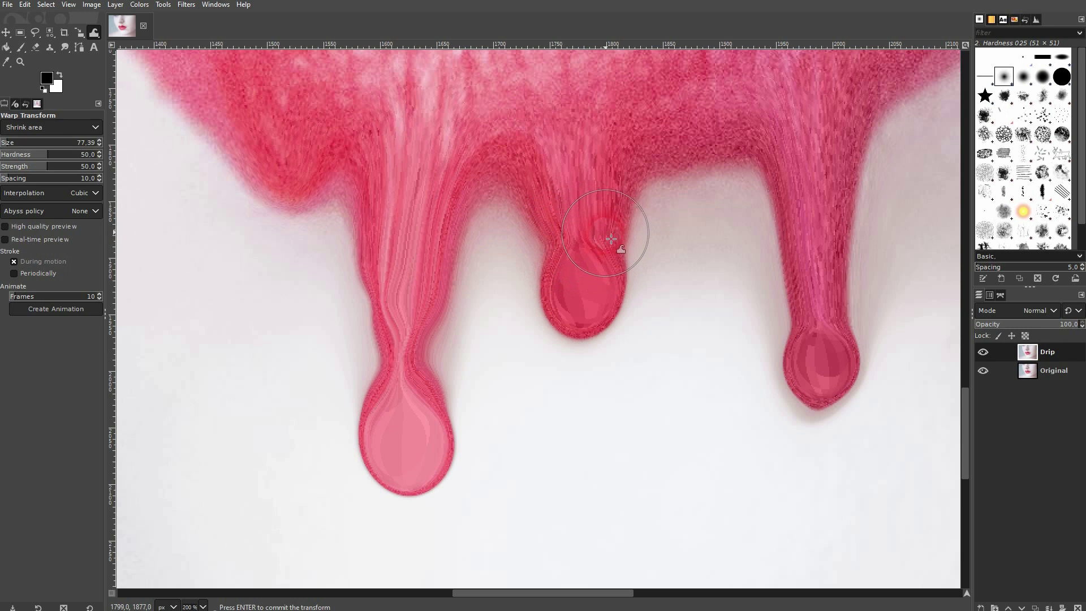
pyautogui.moveTo(608, 244); pyautogui.dragTo(604, 235)
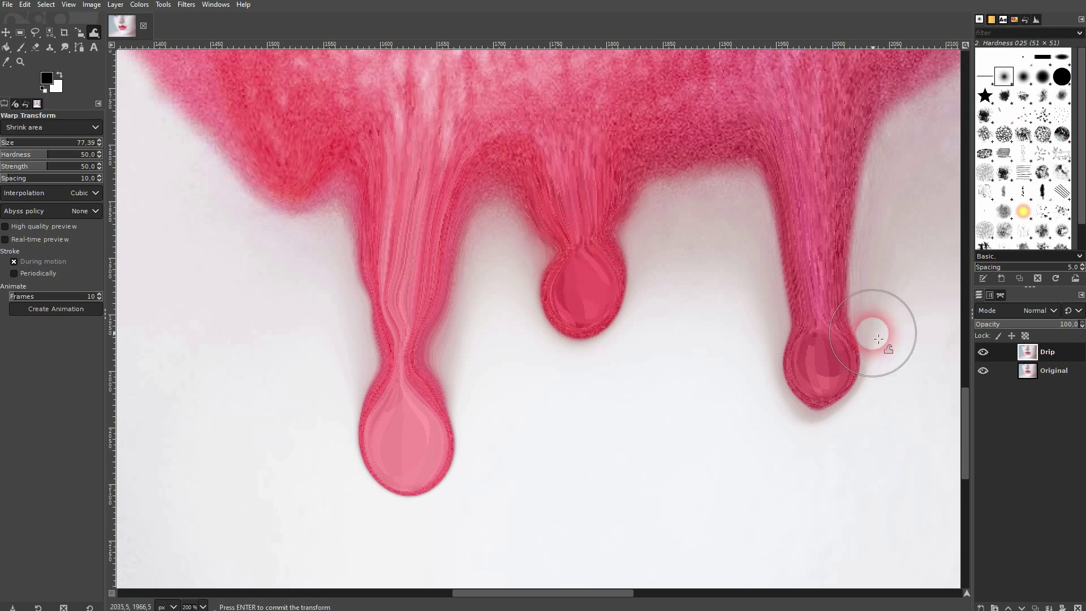
pyautogui.moveTo(860, 332)
pyautogui.mouseDown()
pyautogui.moveTo(831, 263)
pyautogui.moveTo(814, 340)
pyautogui.moveTo(812, 328)
pyautogui.moveTo(824, 325)
pyautogui.mouseUp()
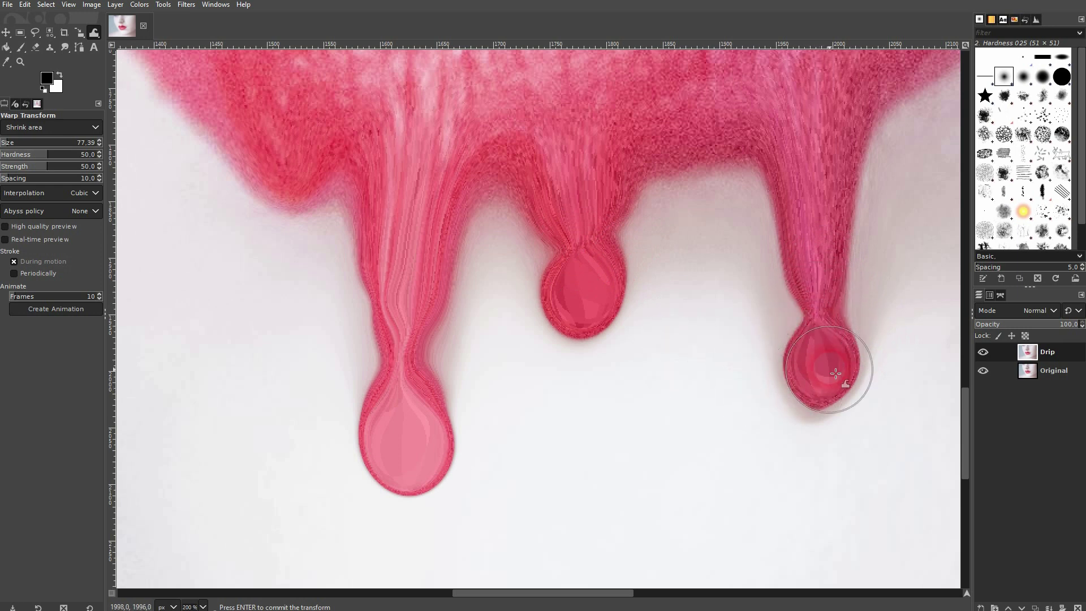
# Return the warp to Move pixels and nudge the left drip's neck and the middle drop's interior
pyautogui.click(23, 129)
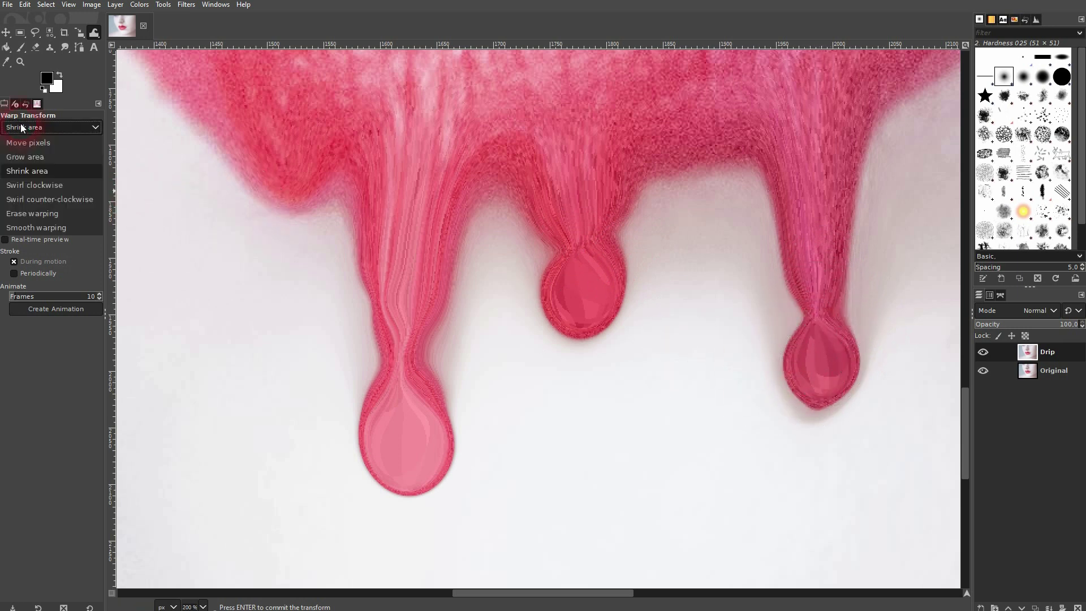
pyautogui.click(24, 142)
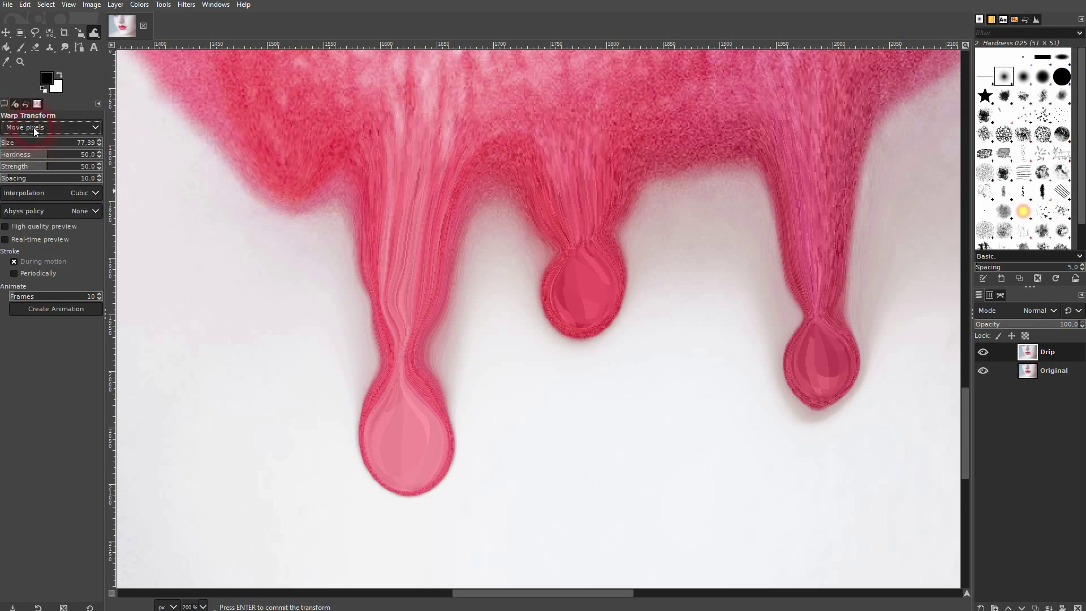
pyautogui.moveTo(388, 398)
pyautogui.mouseDown()
pyautogui.moveTo(399, 340)
pyautogui.moveTo(363, 358)
pyautogui.moveTo(400, 359)
pyautogui.moveTo(429, 388)
pyautogui.moveTo(388, 431)
pyautogui.moveTo(413, 436)
pyautogui.moveTo(420, 424)
pyautogui.moveTo(389, 431)
pyautogui.moveTo(437, 449)
pyautogui.moveTo(408, 437)
pyautogui.moveTo(413, 456)
pyautogui.moveTo(388, 441)
pyautogui.moveTo(414, 475)
pyautogui.mouseUp()
pyautogui.moveTo(534, 311)
pyautogui.mouseDown()
pyautogui.moveTo(593, 272)
pyautogui.moveTo(590, 299)
pyautogui.moveTo(618, 267)
pyautogui.moveTo(582, 304)
pyautogui.moveTo(602, 311)
pyautogui.mouseUp()
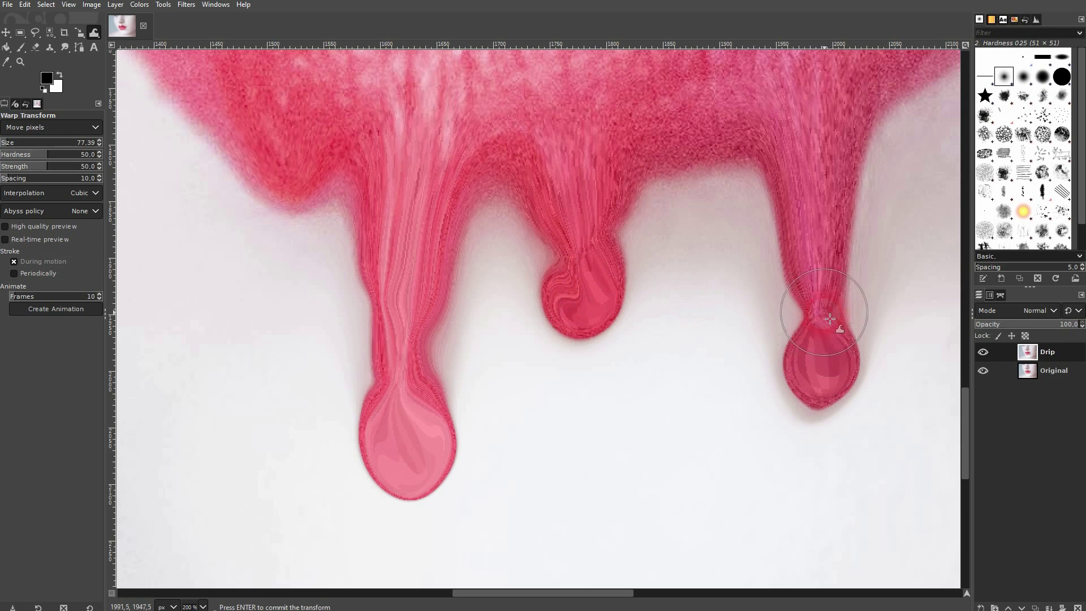
# Shape the right drip into a thin neck and lower rounded bulb, and tidy the middle drop
pyautogui.moveTo(825, 312); pyautogui.dragTo(820, 384)
pyautogui.moveTo(835, 348); pyautogui.dragTo(824, 376)
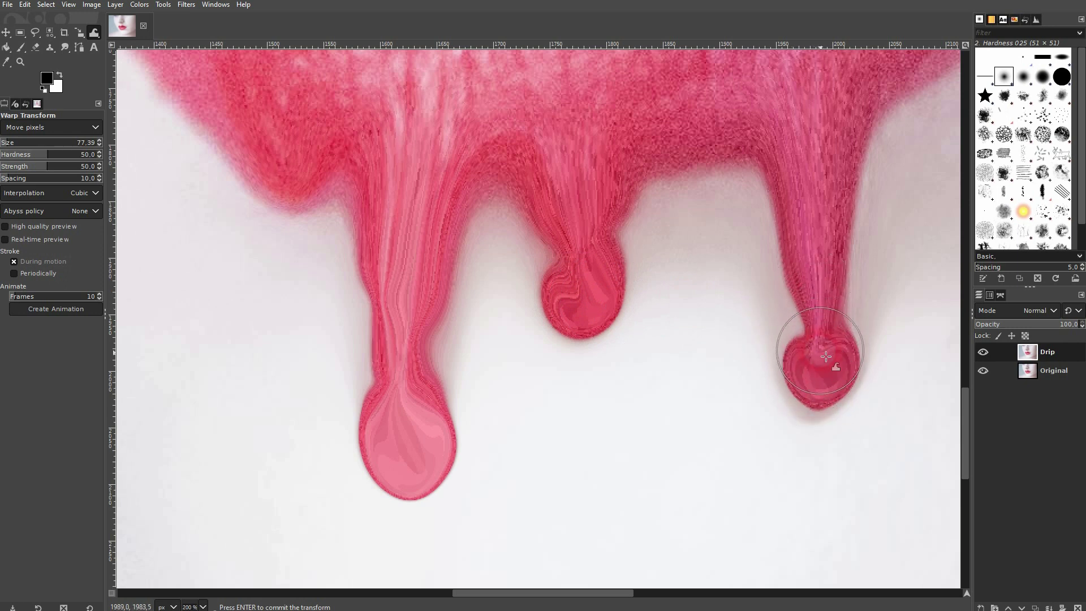
pyautogui.moveTo(837, 255)
pyautogui.mouseDown()
pyautogui.moveTo(835, 301)
pyautogui.moveTo(790, 286)
pyautogui.moveTo(781, 311)
pyautogui.moveTo(816, 321)
pyautogui.moveTo(806, 376)
pyautogui.moveTo(824, 388)
pyautogui.moveTo(817, 417)
pyautogui.moveTo(692, 399)
pyautogui.mouseUp()
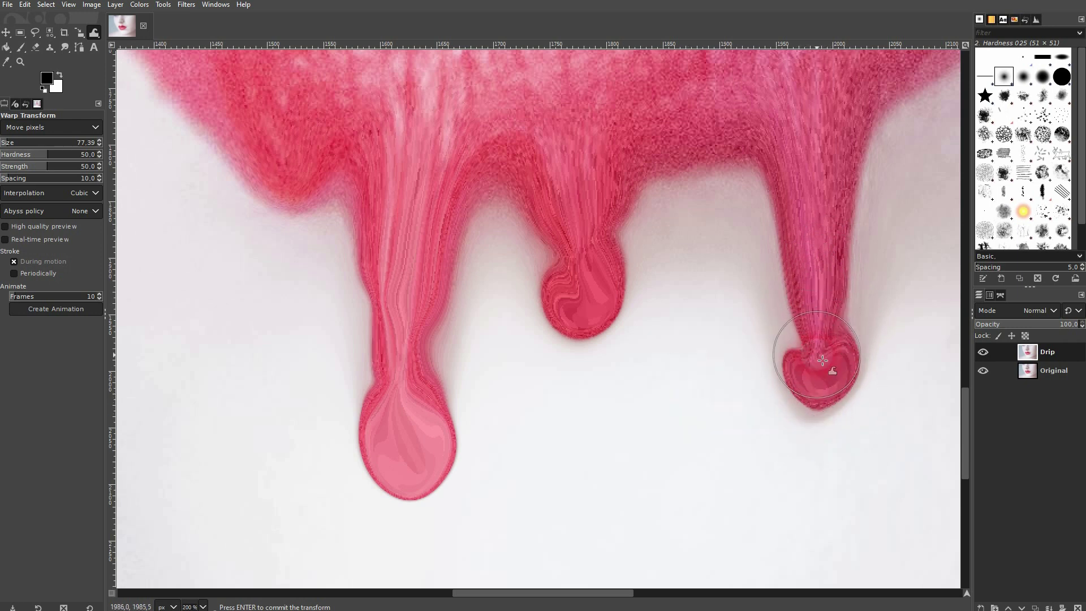
pyautogui.moveTo(804, 341)
pyautogui.mouseDown()
pyautogui.moveTo(812, 291)
pyautogui.moveTo(800, 347)
pyautogui.moveTo(807, 324)
pyautogui.moveTo(788, 315)
pyautogui.moveTo(807, 316)
pyautogui.moveTo(849, 381)
pyautogui.moveTo(843, 365)
pyautogui.moveTo(836, 381)
pyautogui.moveTo(808, 371)
pyautogui.moveTo(855, 383)
pyautogui.mouseUp()
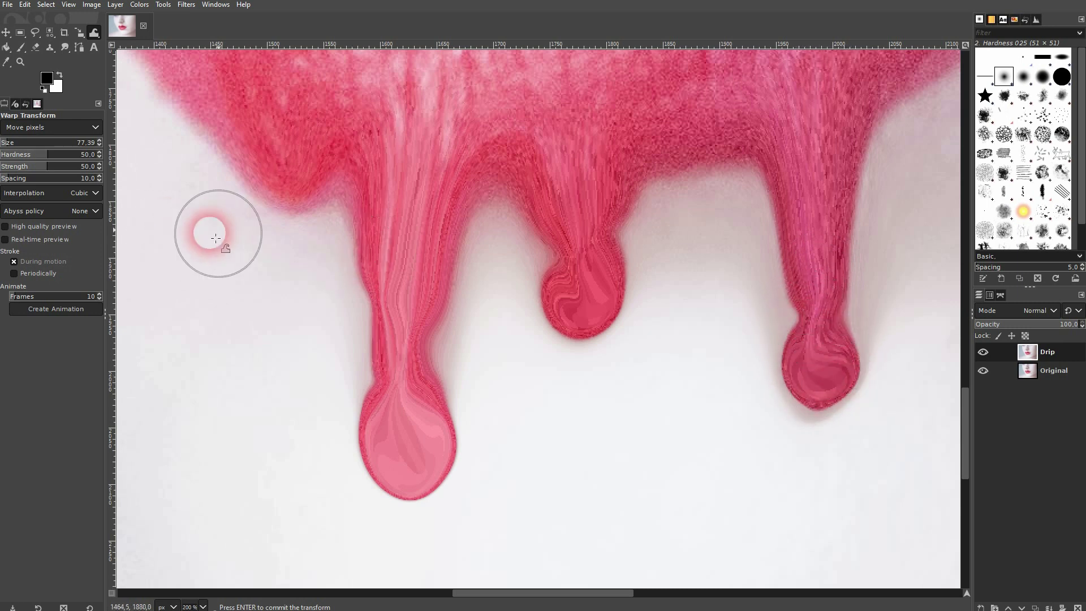
pyautogui.moveTo(574, 296)
pyautogui.mouseDown()
pyautogui.moveTo(623, 283)
pyautogui.moveTo(585, 311)
pyautogui.moveTo(585, 337)
pyautogui.mouseUp()
pyautogui.scroll(-3, 586, 338)
pyautogui.scroll(-5, 572, 364)
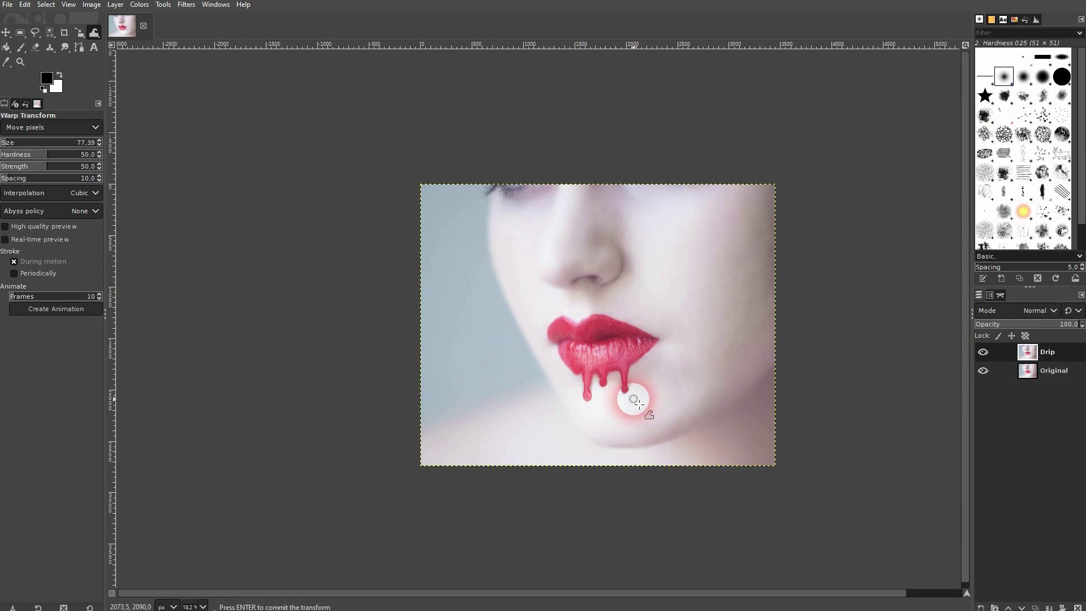
pyautogui.scroll(2, 635, 401)
pyautogui.scroll(3, 636, 400)
pyautogui.scroll(1, 606, 383)
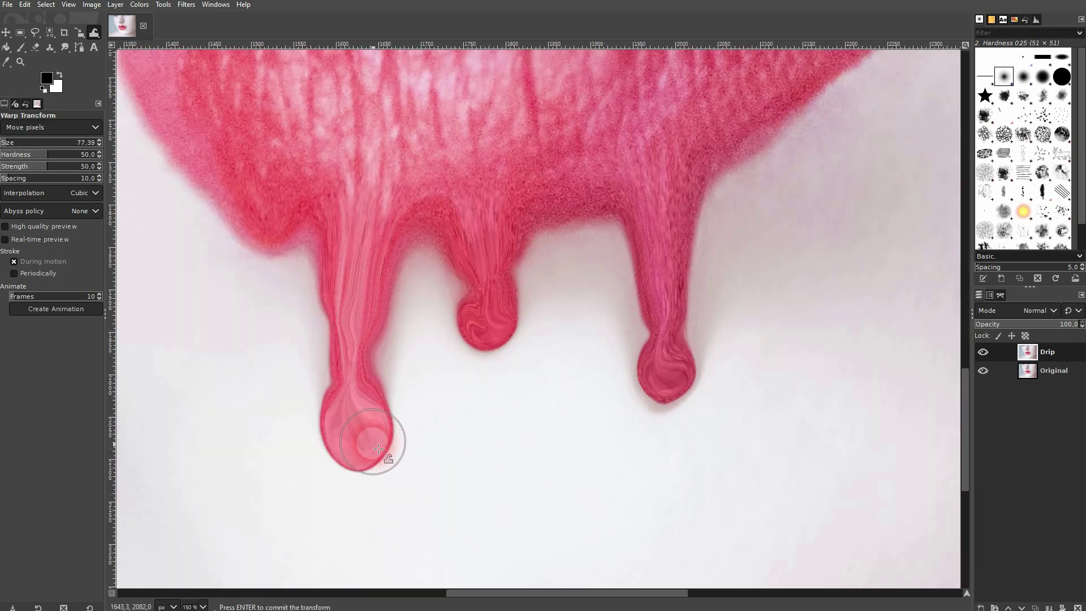
pyautogui.scroll(3, 378, 450)
pyautogui.scroll(-2, 351, 432)
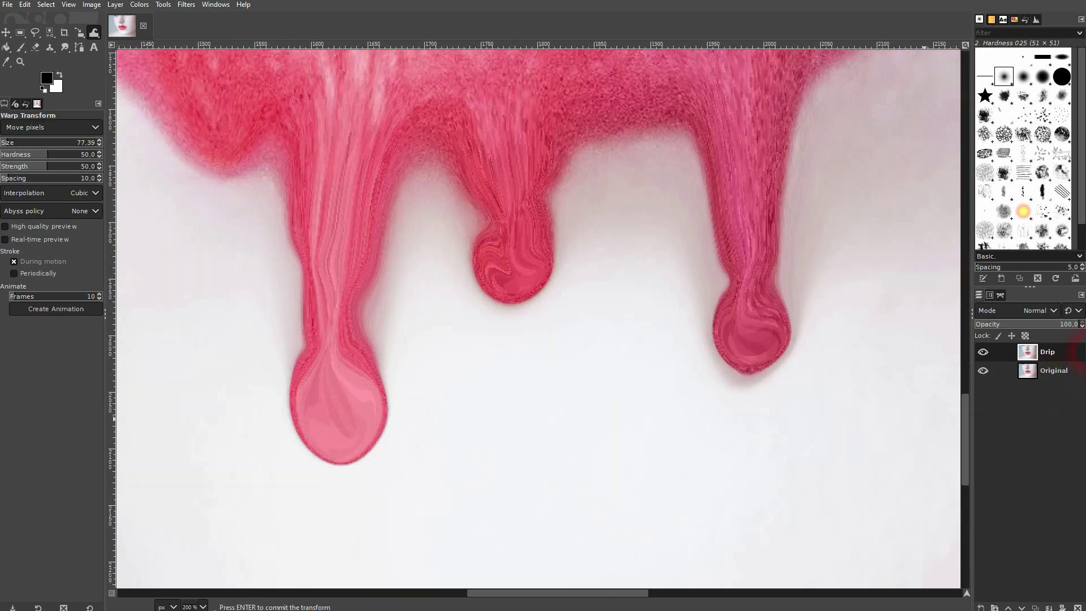
# Add a White (full opacity) layer mask to the Drip layer and target the mask for painting
pyautogui.rightClick(1060, 347)
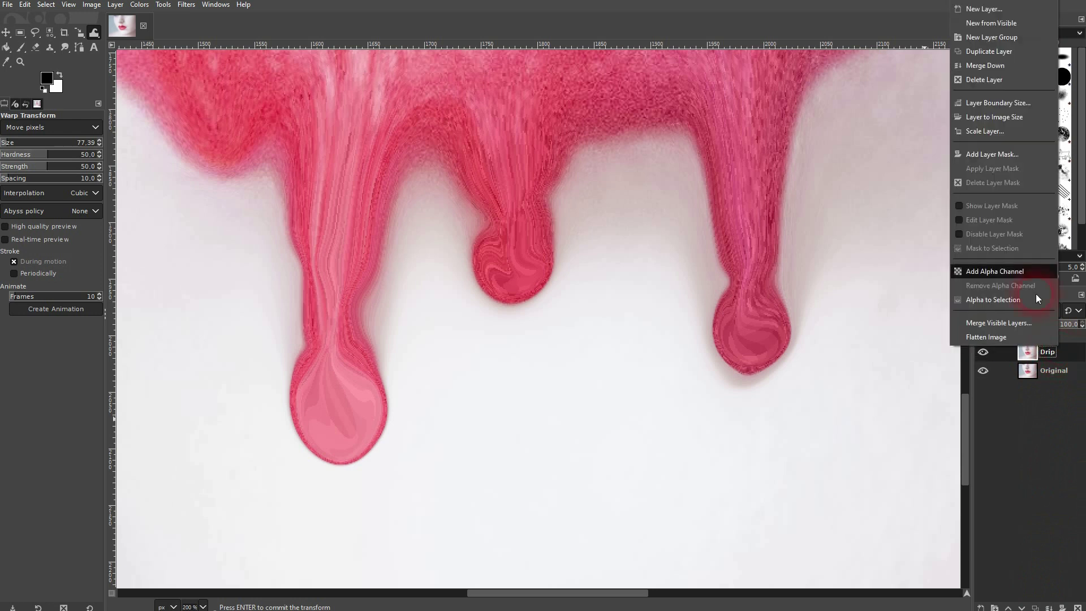
pyautogui.click(991, 160)
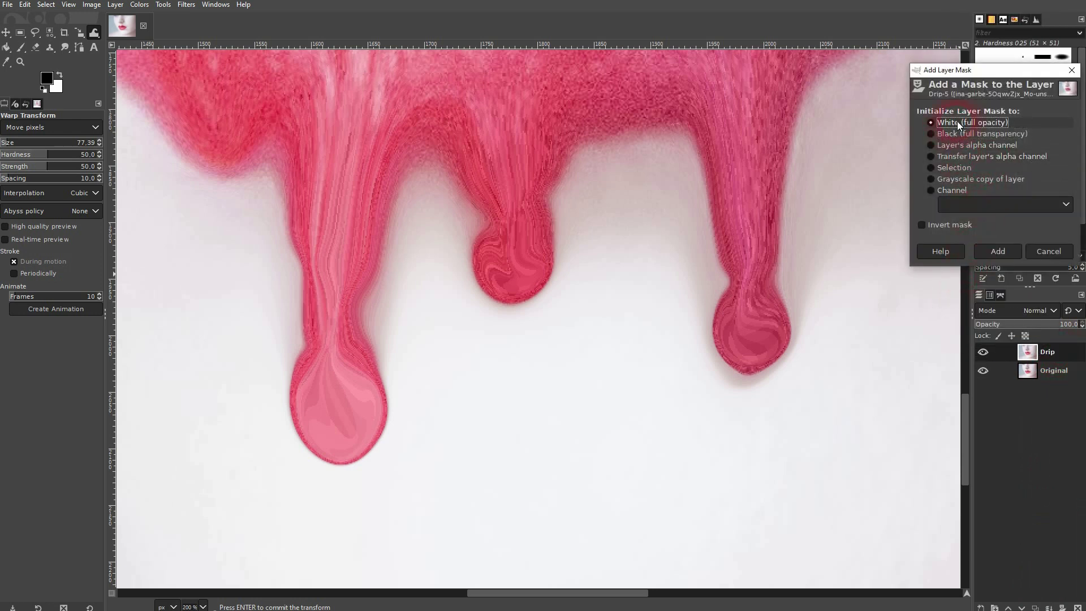
pyautogui.click(997, 258)
pyautogui.click(999, 296)
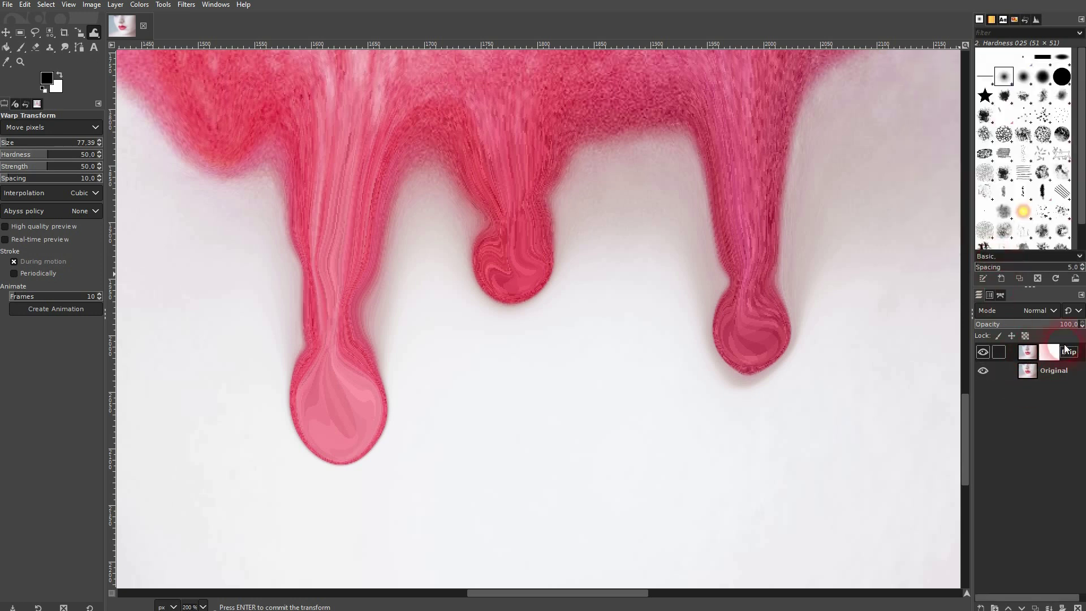
pyautogui.click(93, 76)
# Paint along the drip edges on the mask with a soft brush, undoing one bad stroke
pyautogui.moveTo(23, 47); pyautogui.dragTo(70, 51)
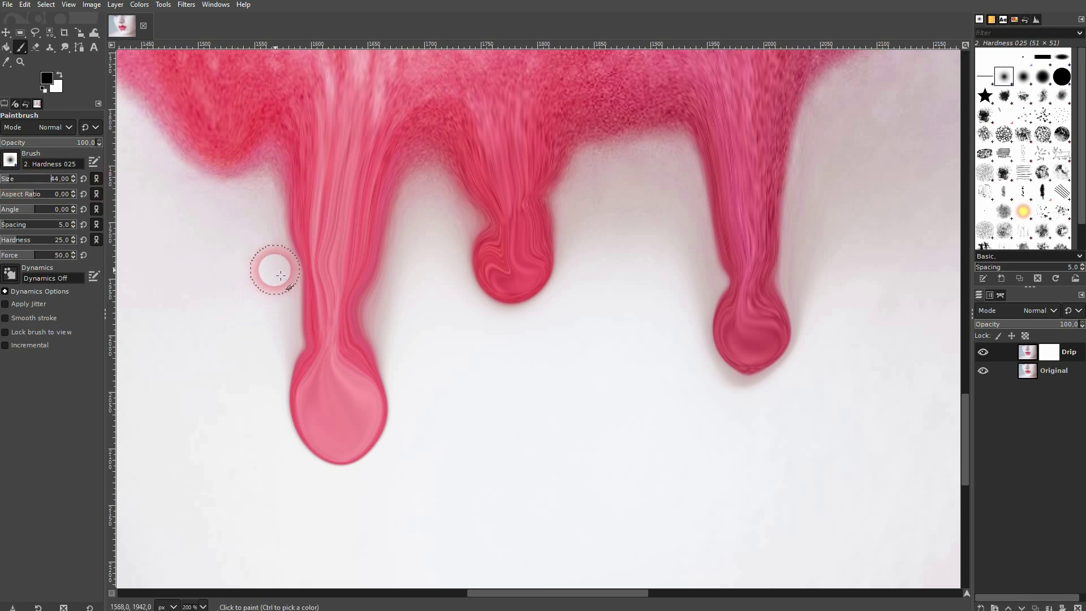
pyautogui.moveTo(283, 309); pyautogui.dragTo(267, 364)
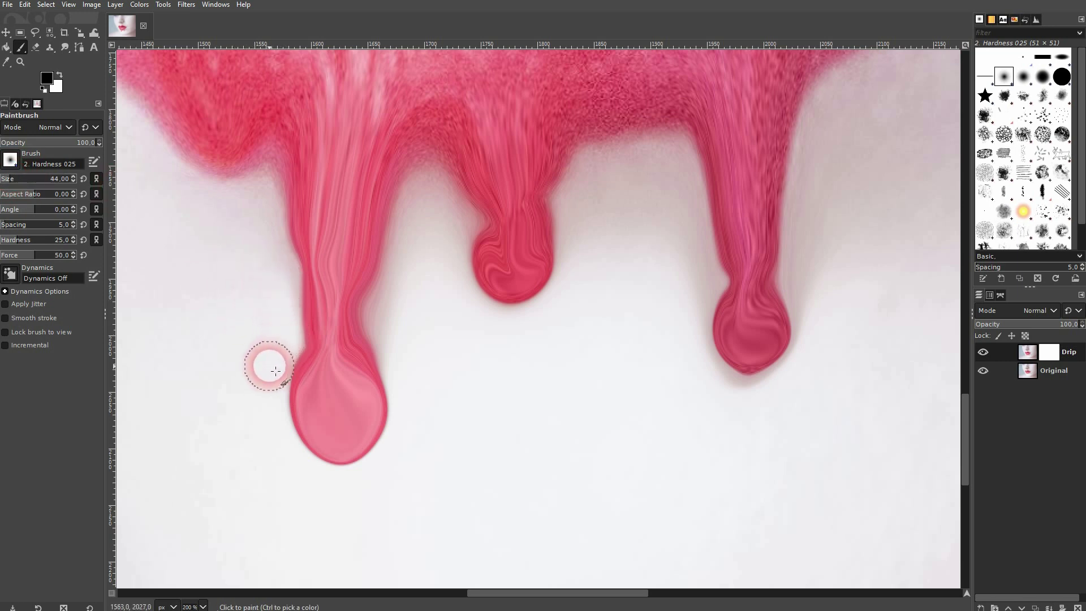
pyautogui.moveTo(403, 342)
pyautogui.mouseDown()
pyautogui.moveTo(383, 308)
pyautogui.moveTo(444, 331)
pyautogui.moveTo(434, 342)
pyautogui.mouseUp()
pyautogui.hotkey('ctrl', 'z')
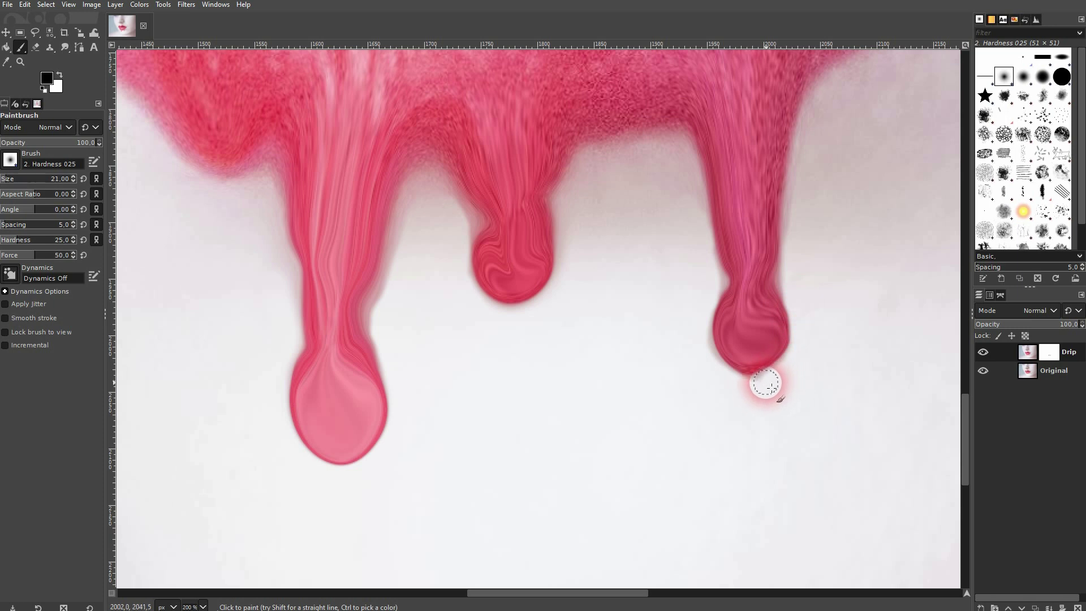
# Paint the mask around the middle drip's bulb, then swap to black as the painting colour
pyautogui.press('ctrl')
pyautogui.keyDown('ctrl'); pyautogui.scroll(1, 756, 393); pyautogui.keyUp('ctrl')
pyautogui.keyDown('ctrl'); pyautogui.scroll(2, 757, 388); pyautogui.keyUp('ctrl')
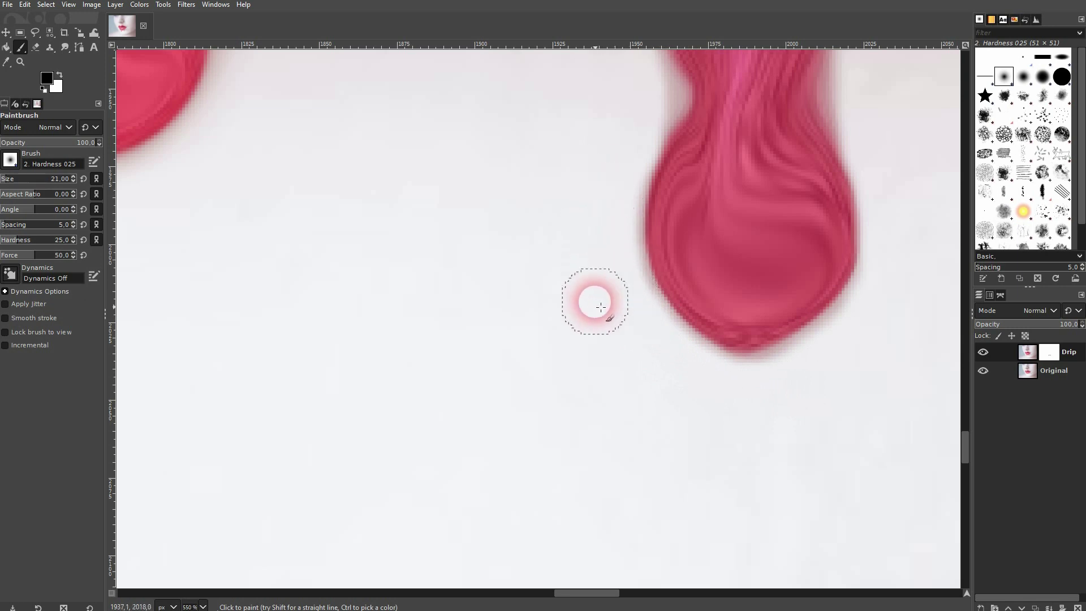
pyautogui.keyDown('ctrl'); pyautogui.scroll(-3, 475, 318); pyautogui.keyUp('ctrl')
pyautogui.keyDown('ctrl'); pyautogui.scroll(-1, 395, 357); pyautogui.keyUp('ctrl')
pyautogui.keyDown('ctrl'); pyautogui.scroll(3, 335, 276); pyautogui.keyUp('ctrl')
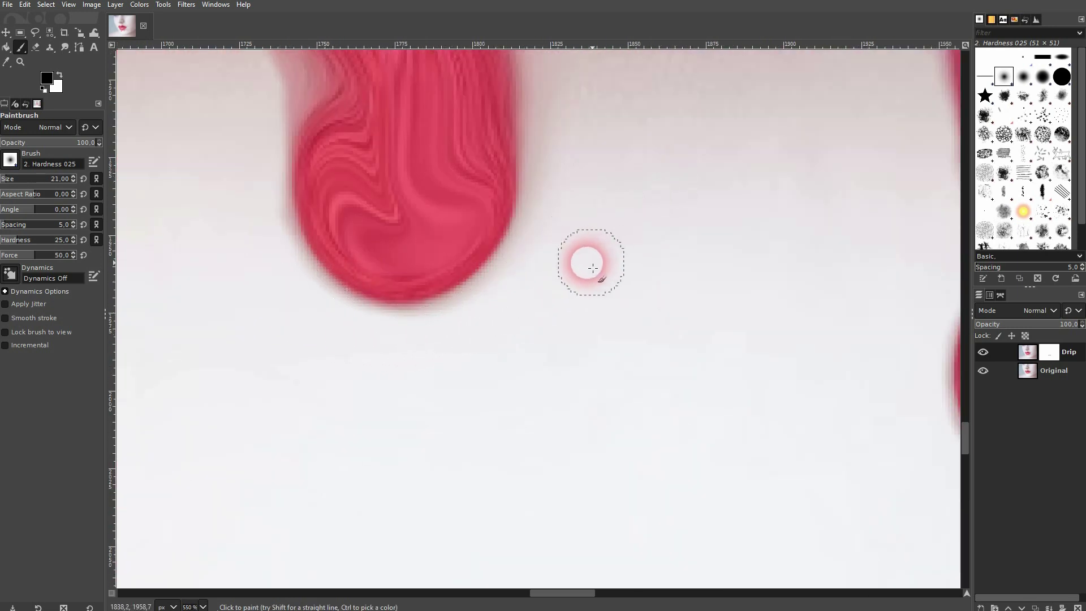
pyautogui.moveTo(571, 150); pyautogui.dragTo(469, 190)
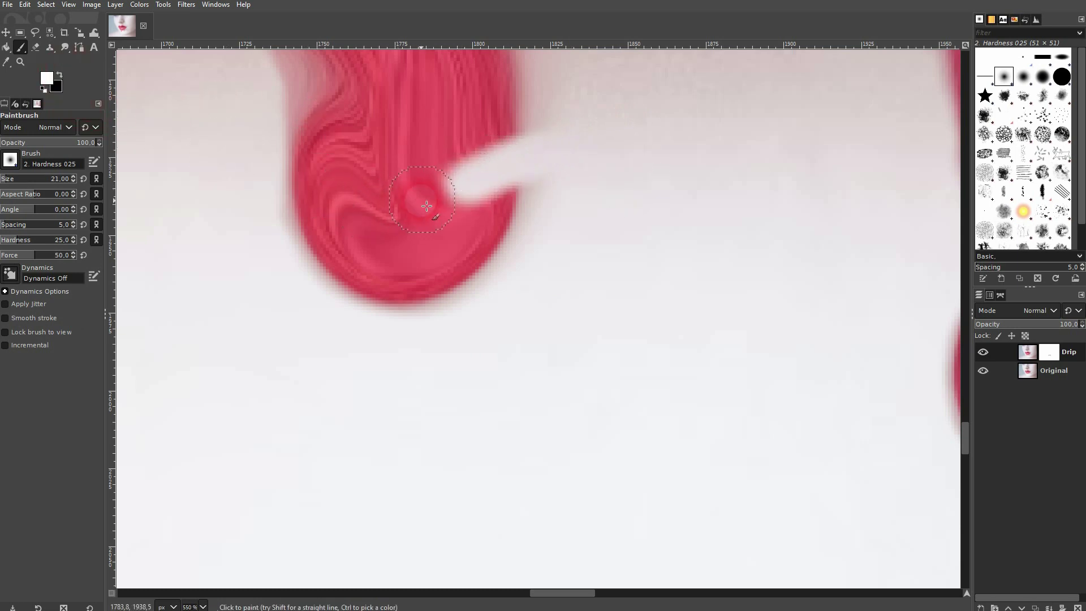
pyautogui.moveTo(426, 206)
pyautogui.mouseDown()
pyautogui.moveTo(478, 170)
pyautogui.moveTo(494, 143)
pyautogui.moveTo(494, 180)
pyautogui.mouseUp()
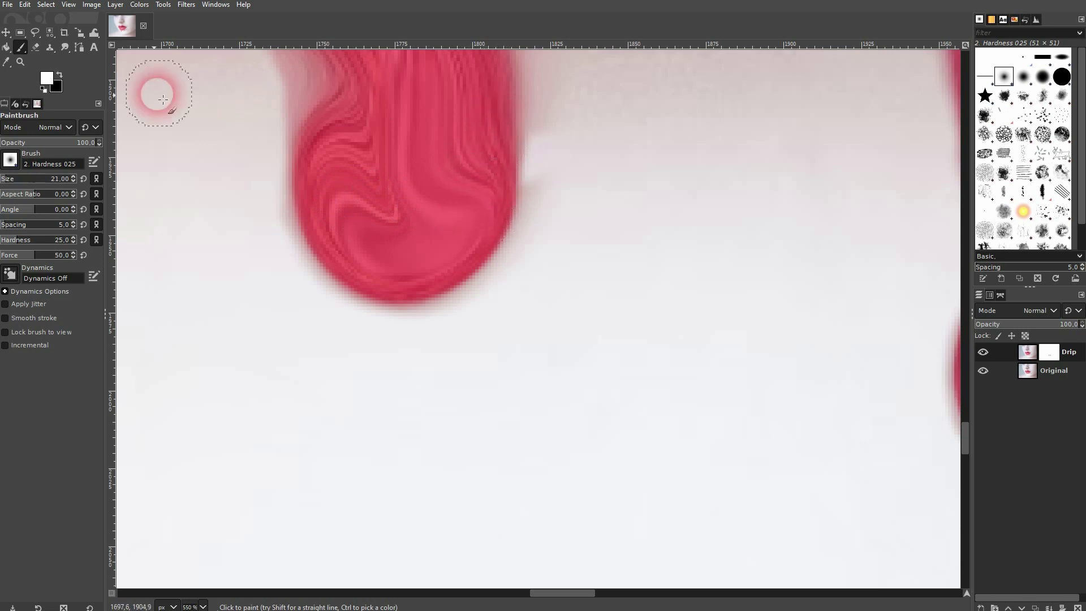
pyautogui.click(42, 87)
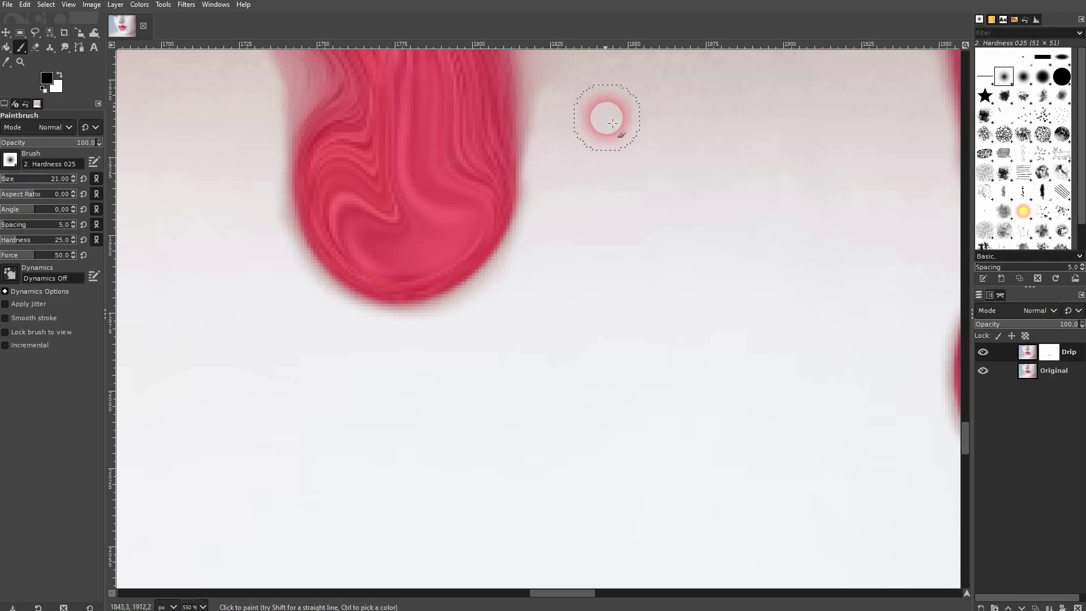
pyautogui.moveTo(609, 117); pyautogui.dragTo(538, 332)
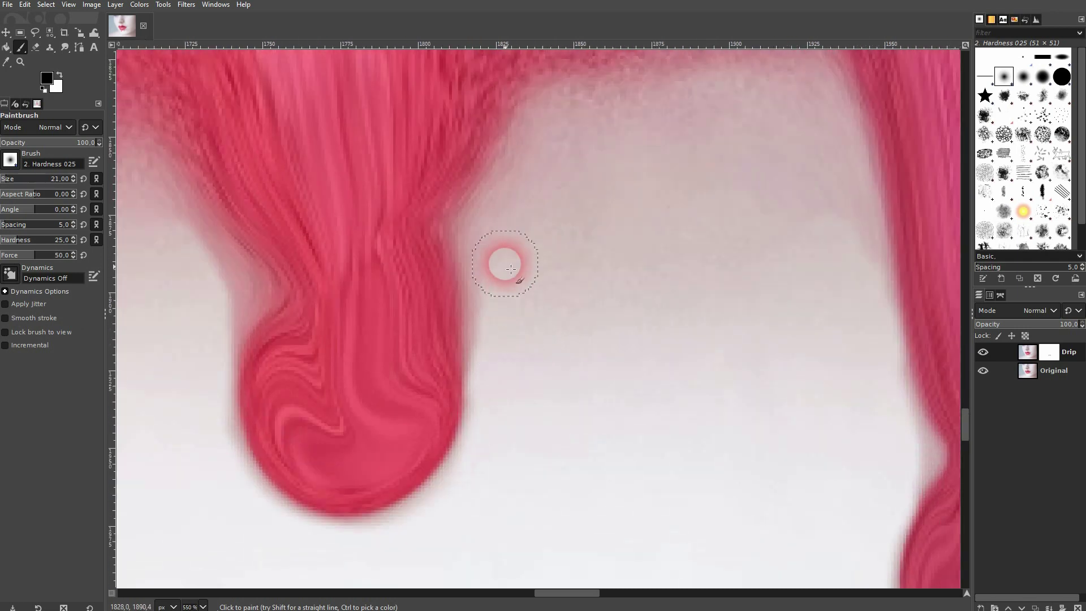
pyautogui.press('ctrl')
pyautogui.scroll(-6, 513, 399)
pyautogui.scroll(-6, 514, 419)
pyautogui.scroll(1, 538, 443)
pyautogui.scroll(2, 538, 444)
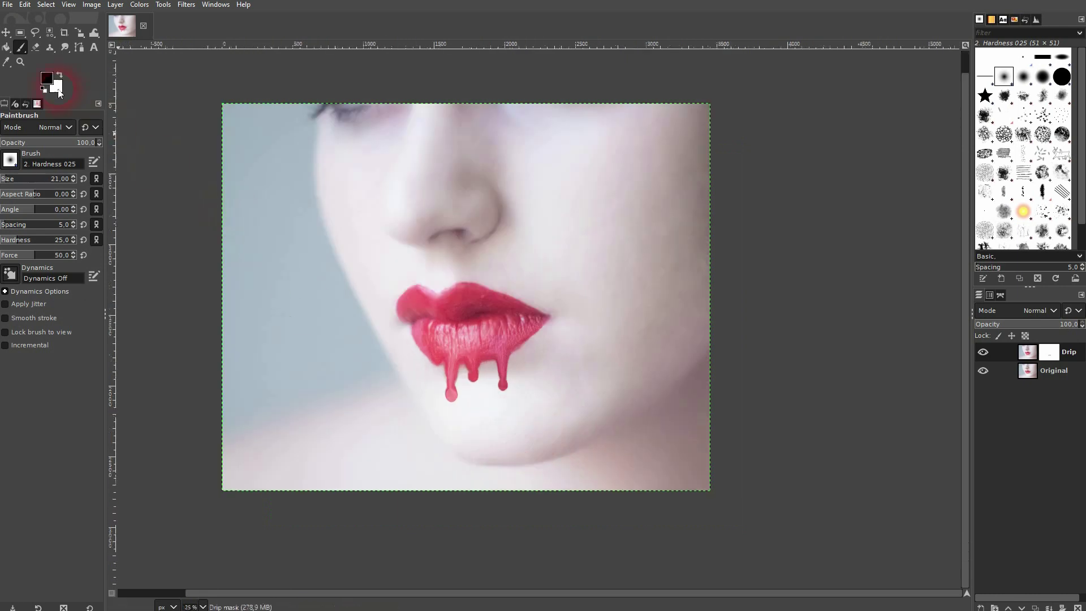
pyautogui.click(7, 34)
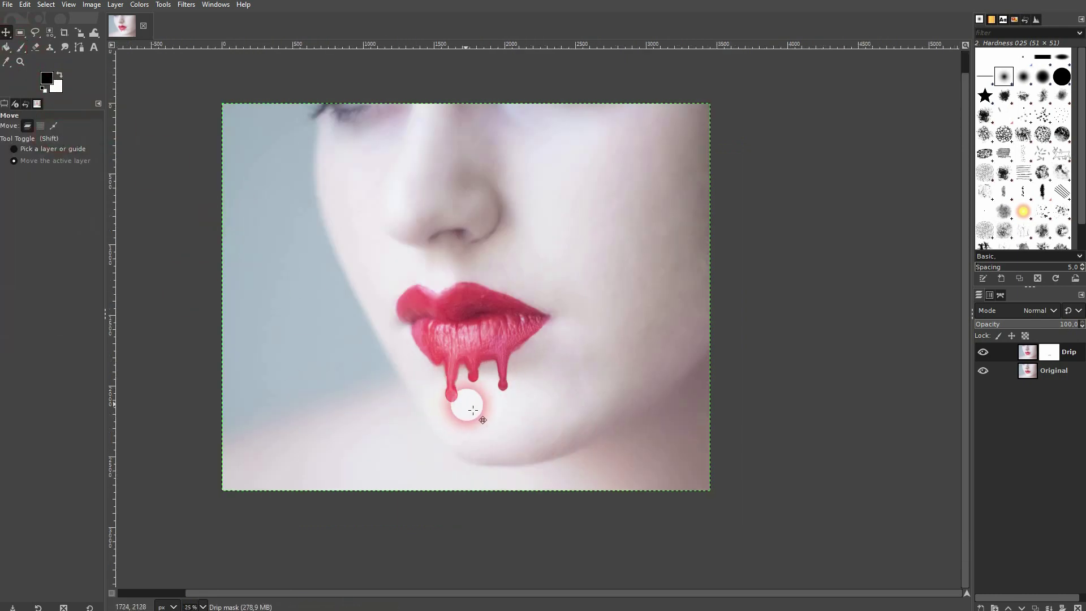
pyautogui.scroll(2, 449, 413)
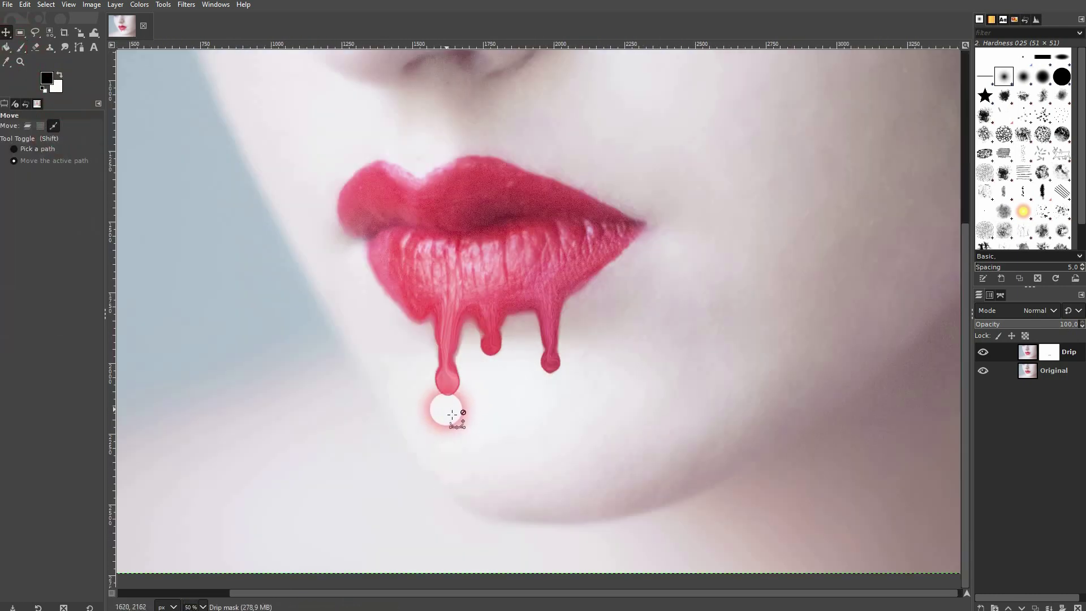
pyautogui.scroll(2, 450, 415)
pyautogui.scroll(2, 454, 382)
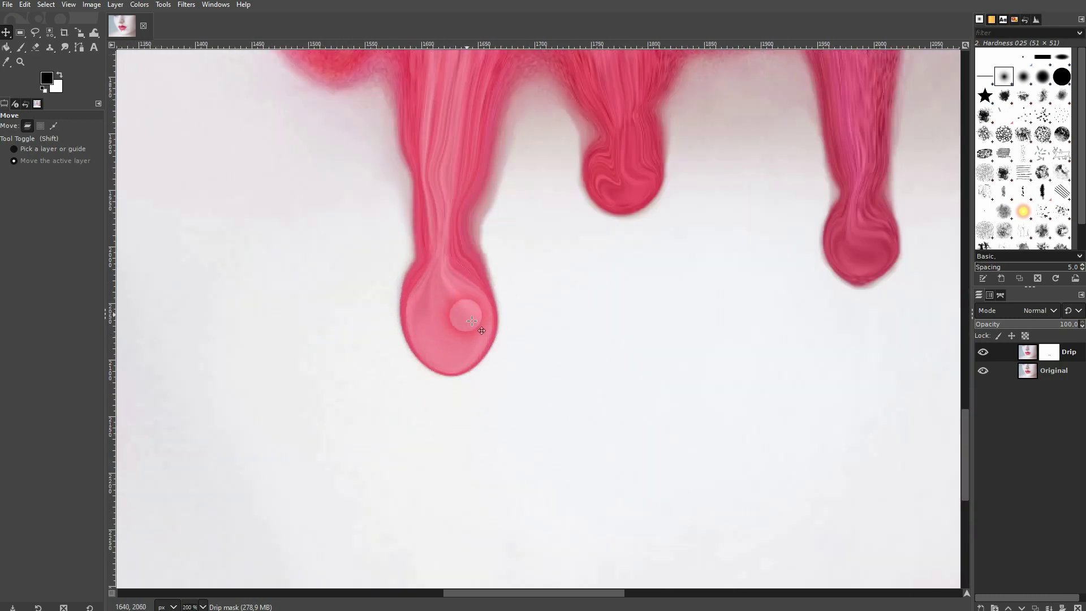
# Reselect Warp Transform in Move pixels mode and stir the swirl texture inside the left drop
pyautogui.click(93, 33)
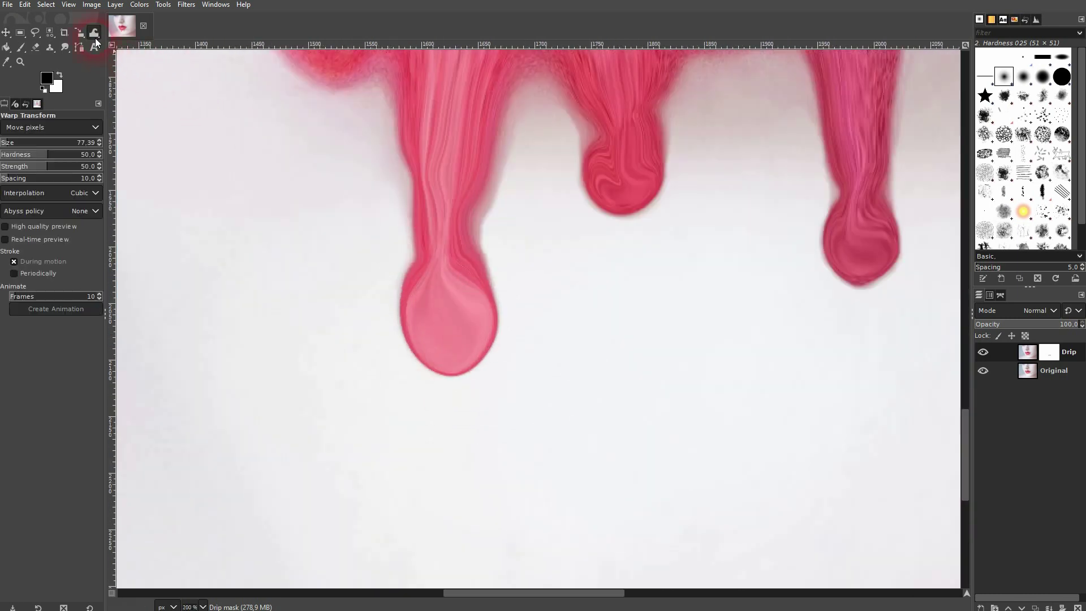
pyautogui.click(55, 129)
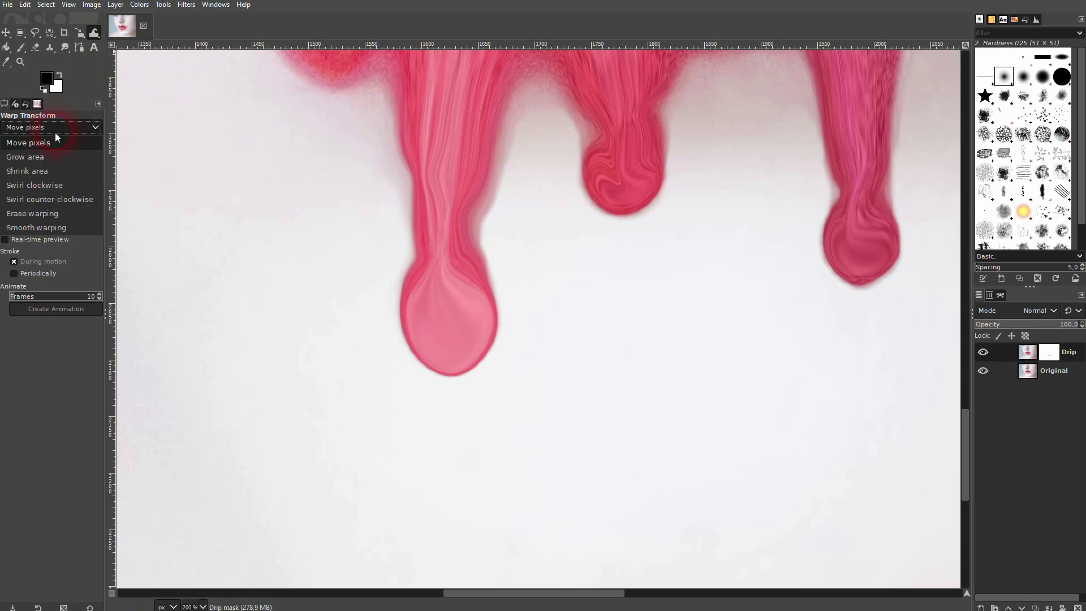
pyautogui.click(55, 138)
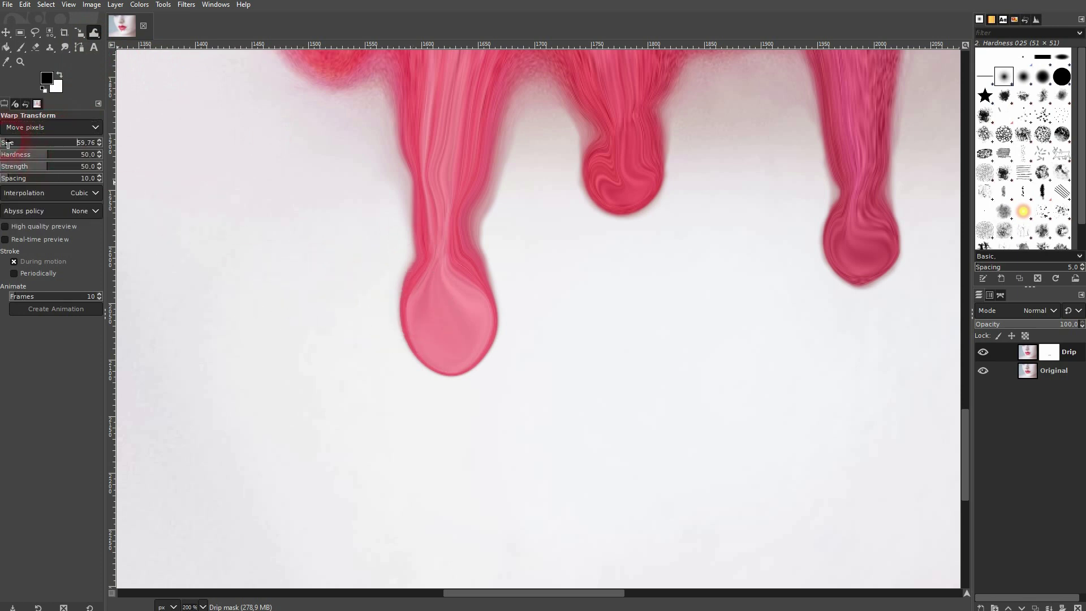
pyautogui.moveTo(449, 273)
pyautogui.mouseDown()
pyautogui.moveTo(449, 310)
pyautogui.moveTo(463, 318)
pyautogui.moveTo(466, 291)
pyautogui.mouseUp()
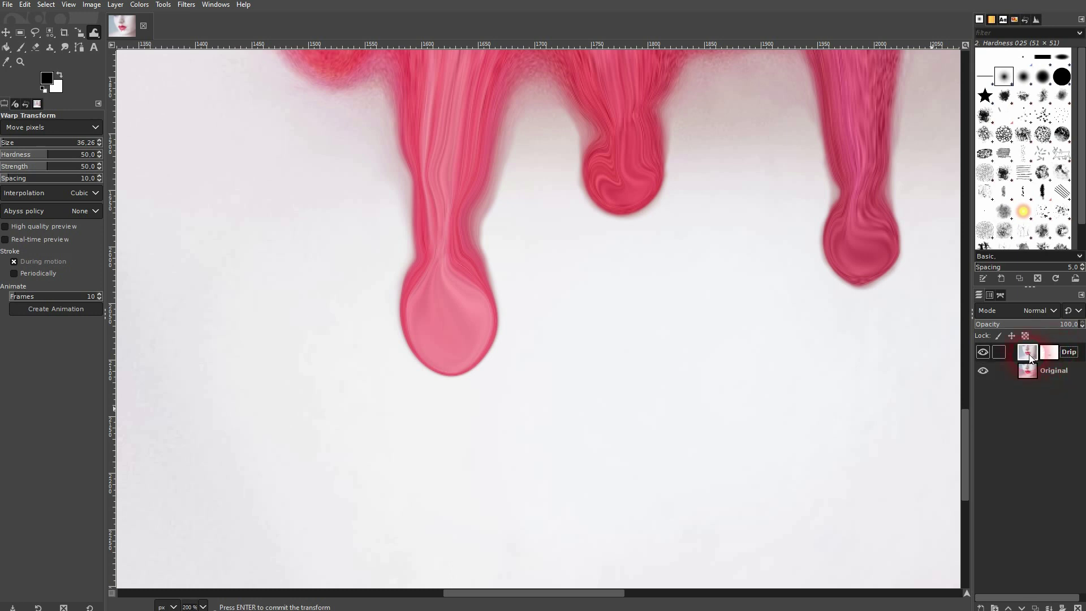
pyautogui.moveTo(458, 303); pyautogui.dragTo(451, 310)
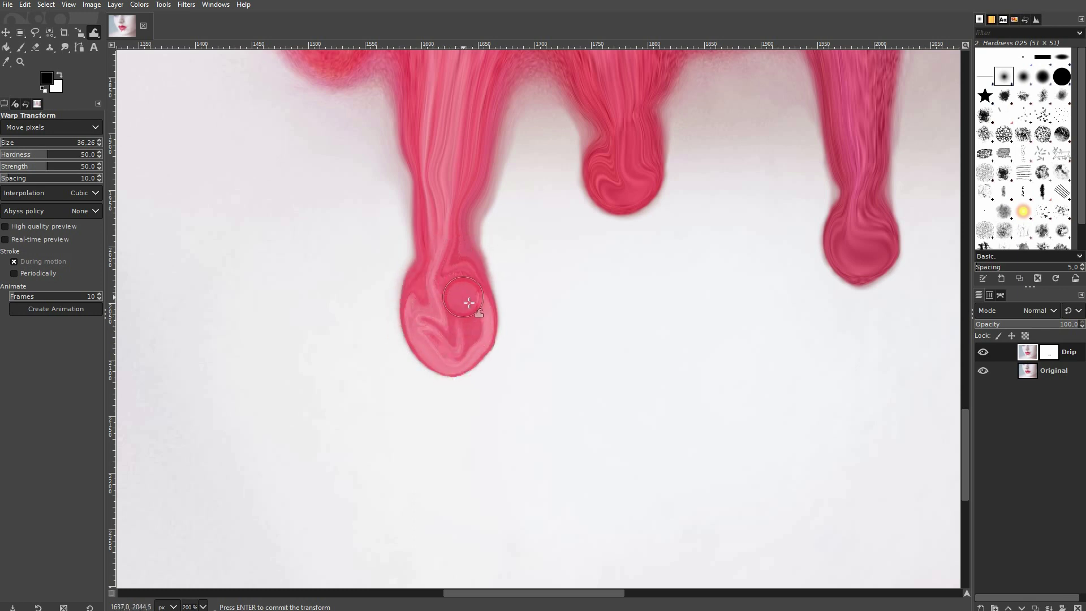
pyautogui.moveTo(620, 183); pyautogui.dragTo(628, 175)
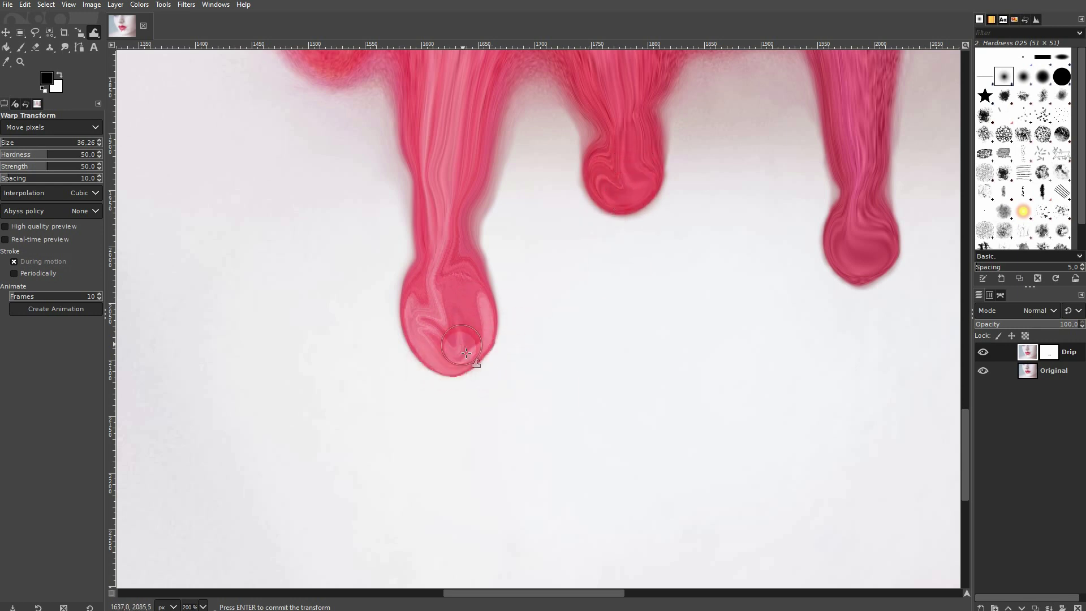
pyautogui.moveTo(484, 328); pyautogui.dragTo(467, 351)
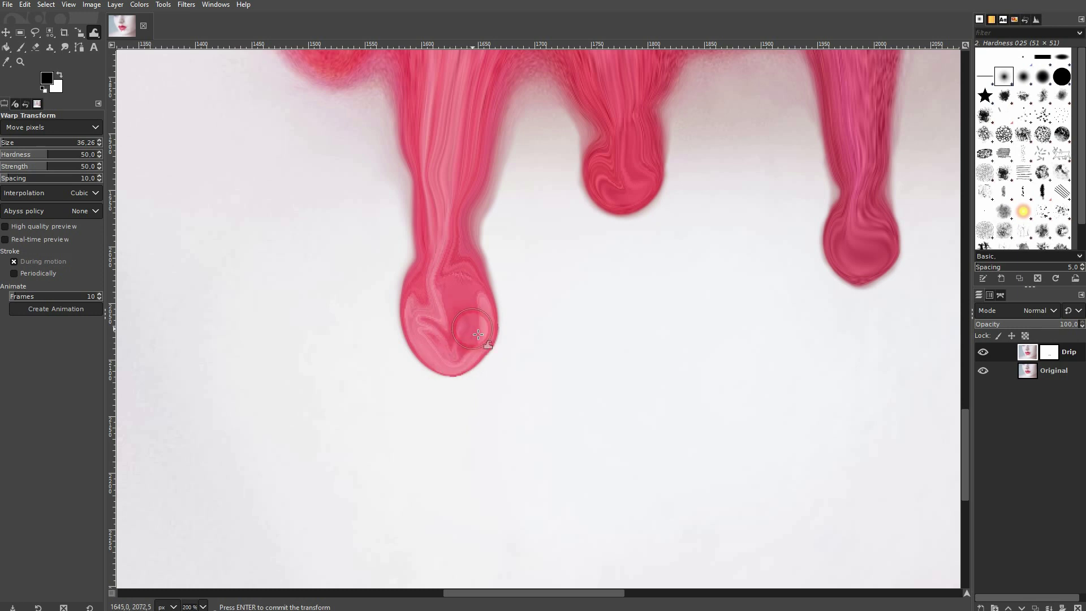
pyautogui.moveTo(451, 315)
pyautogui.mouseDown()
pyautogui.moveTo(433, 313)
pyautogui.moveTo(427, 340)
pyautogui.moveTo(444, 344)
pyautogui.moveTo(452, 368)
pyautogui.mouseUp()
pyautogui.keyDown('ctrl'); pyautogui.scroll(-6, 464, 368); pyautogui.keyUp('ctrl')
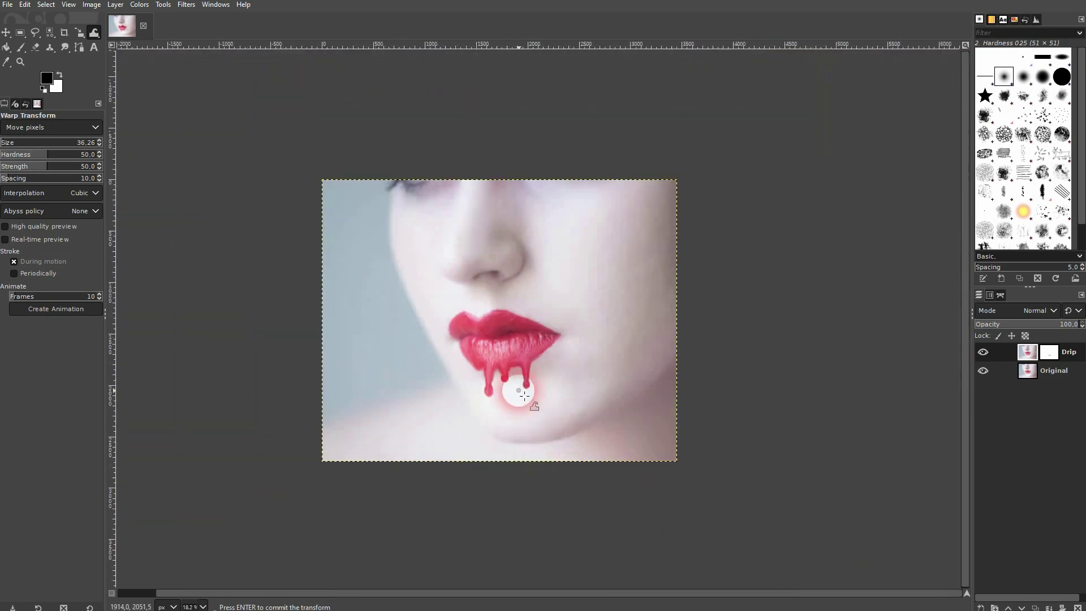
pyautogui.keyDown('ctrl'); pyautogui.scroll(2, 501, 401); pyautogui.keyUp('ctrl')
pyautogui.keyDown('ctrl'); pyautogui.scroll(-1, 535, 406); pyautogui.keyUp('ctrl')
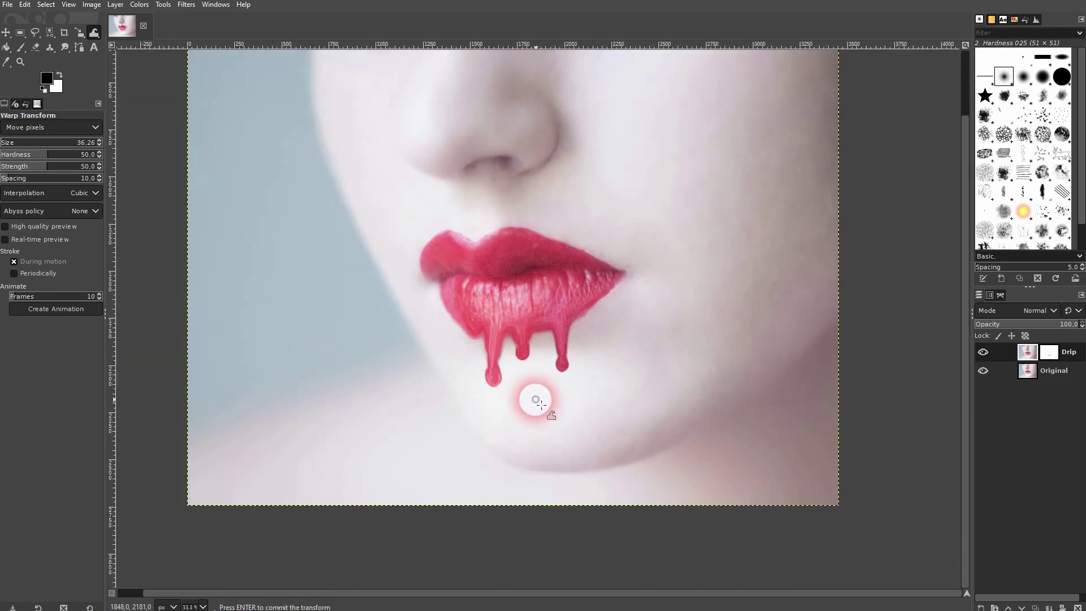